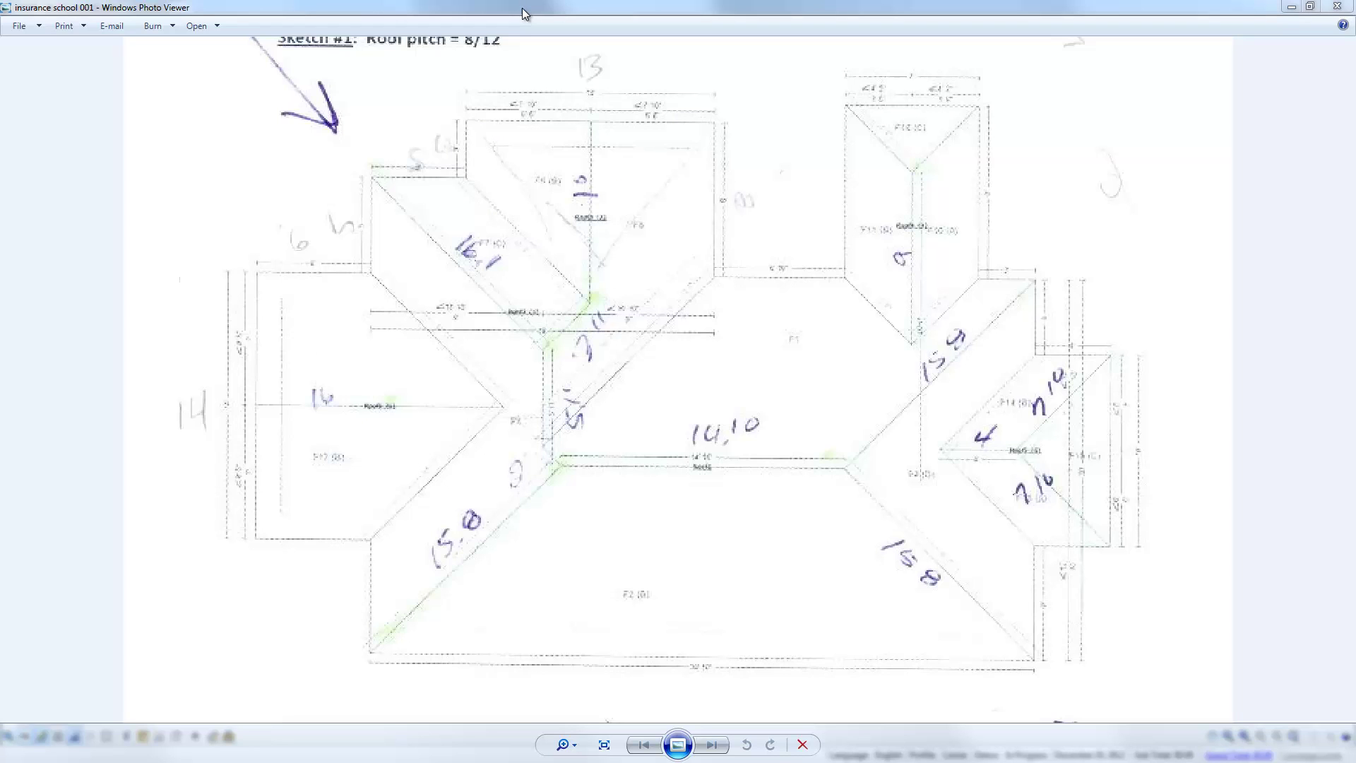
- Drag the reference roof sketch image aside to reveal the empty Xactimate sketch
drag(523, 12, 1220, 106)
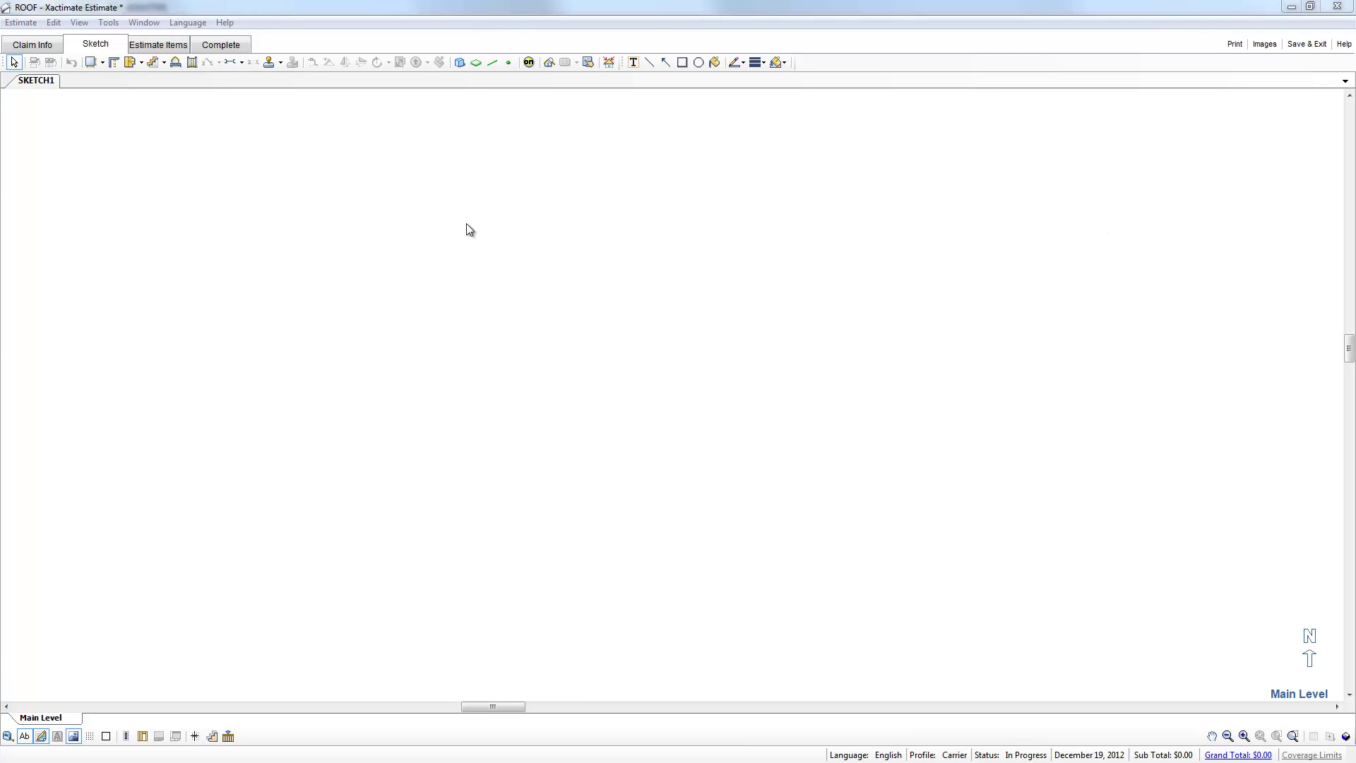
- Place a new hip roof and set its overall width to 32' 10"
click(351, 221)
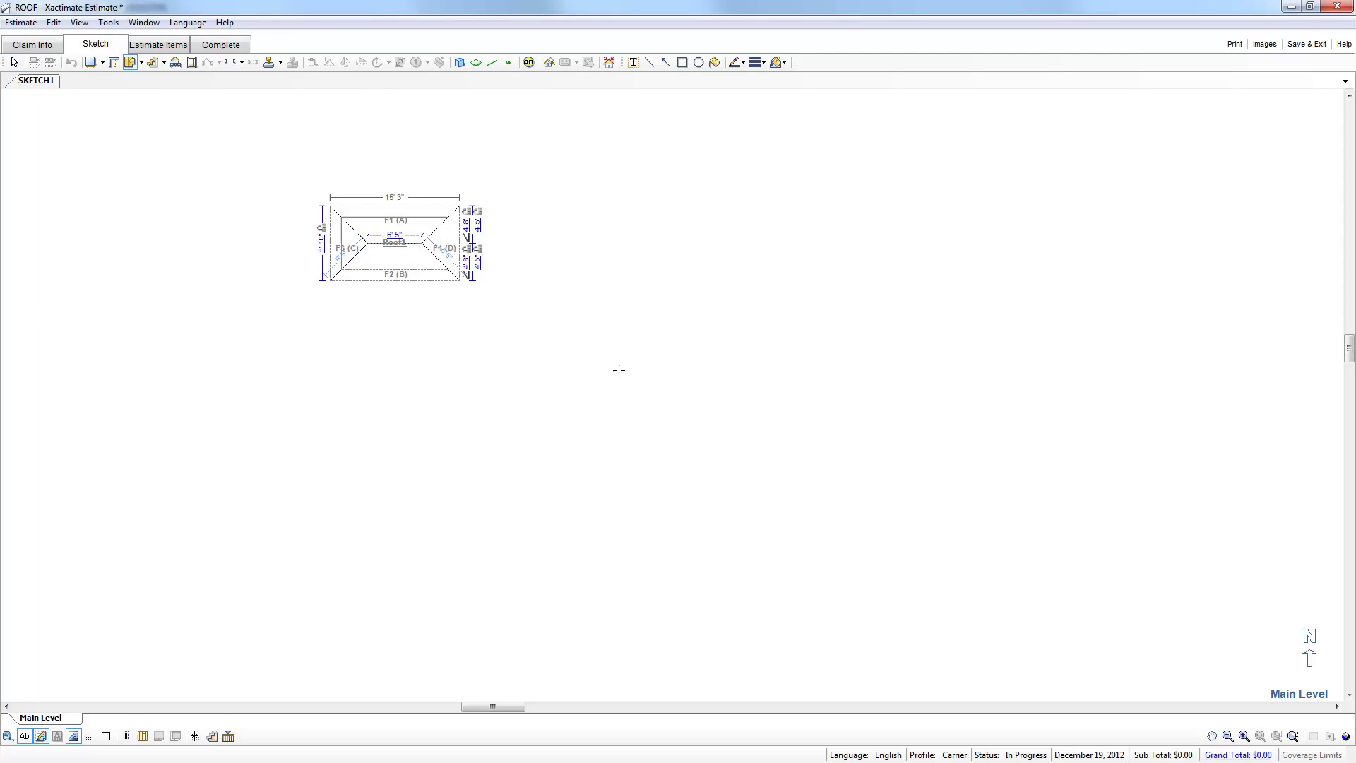
click(660, 304)
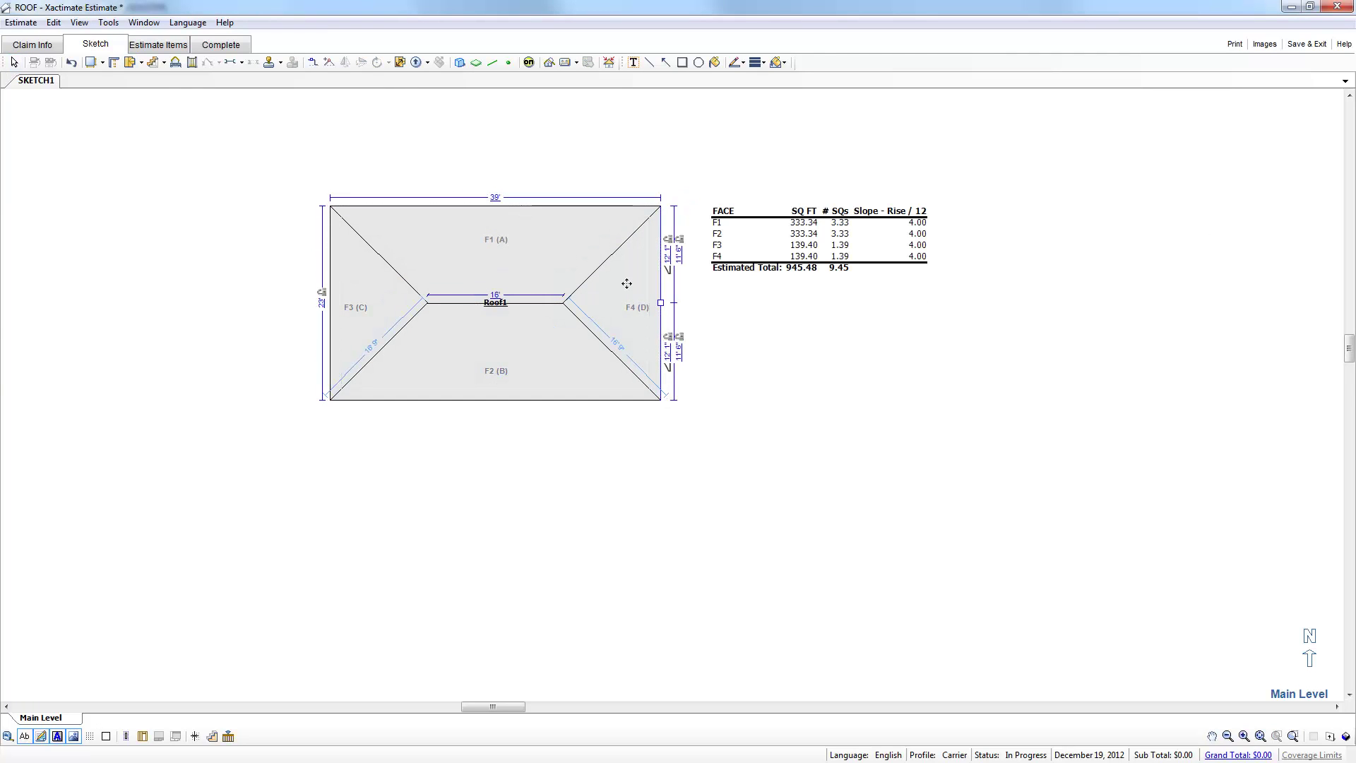
click(494, 198)
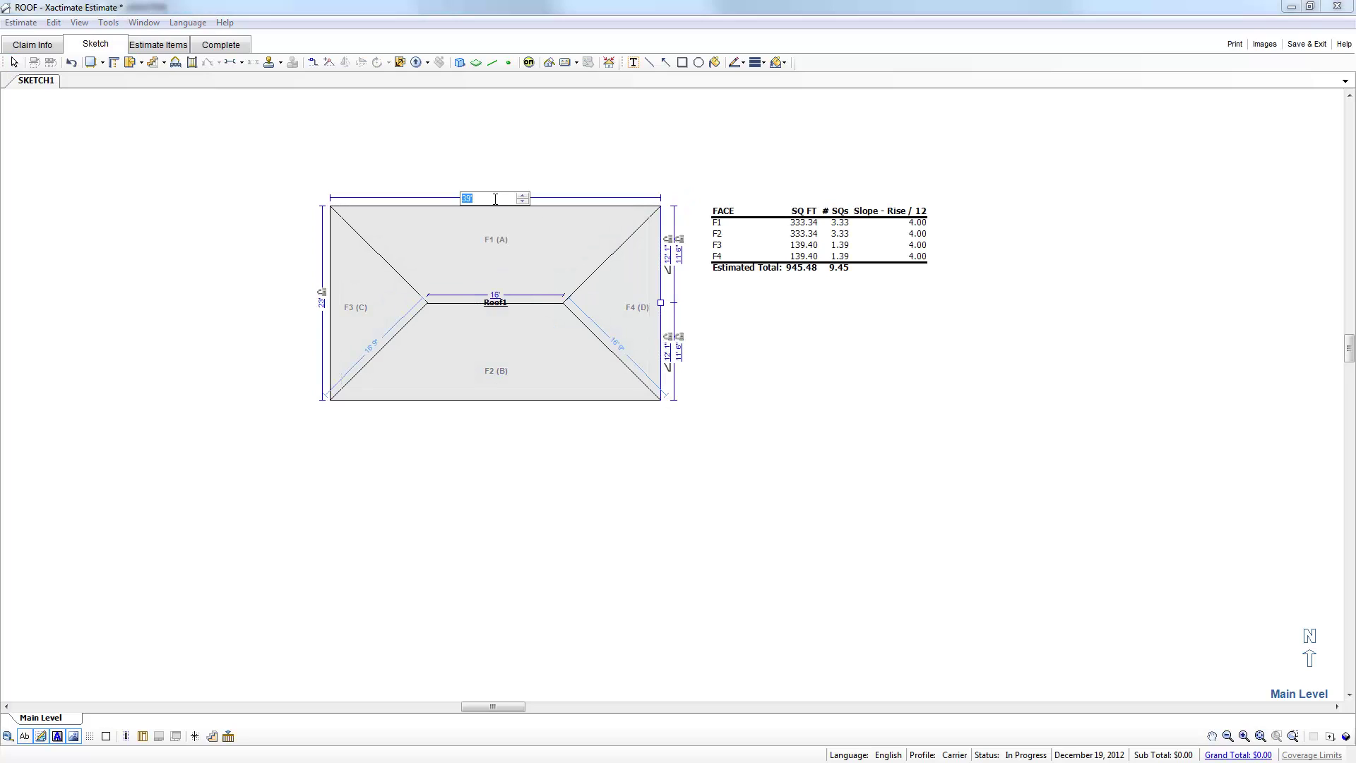
text(32 10)
key(Return)
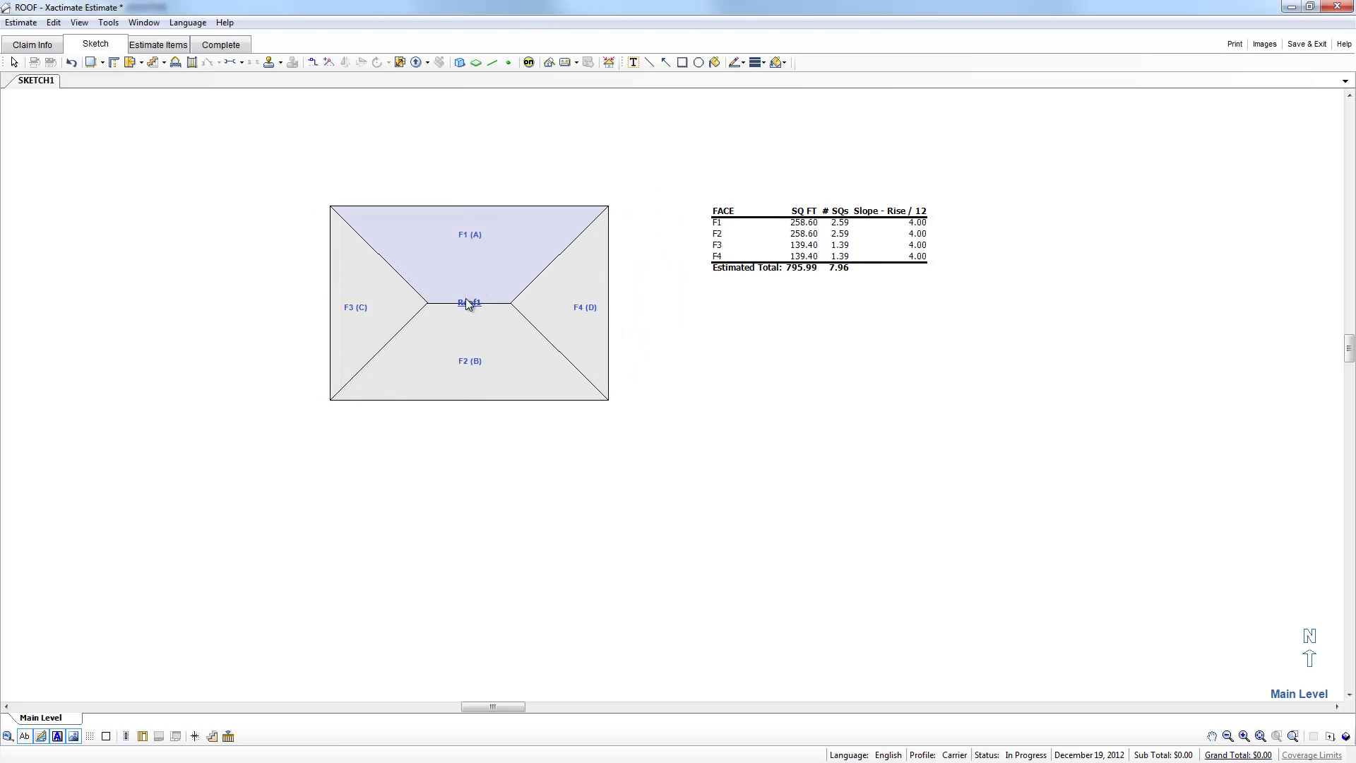
- Set the roof's depth along the right wall to 20'
click(476, 364)
click(469, 401)
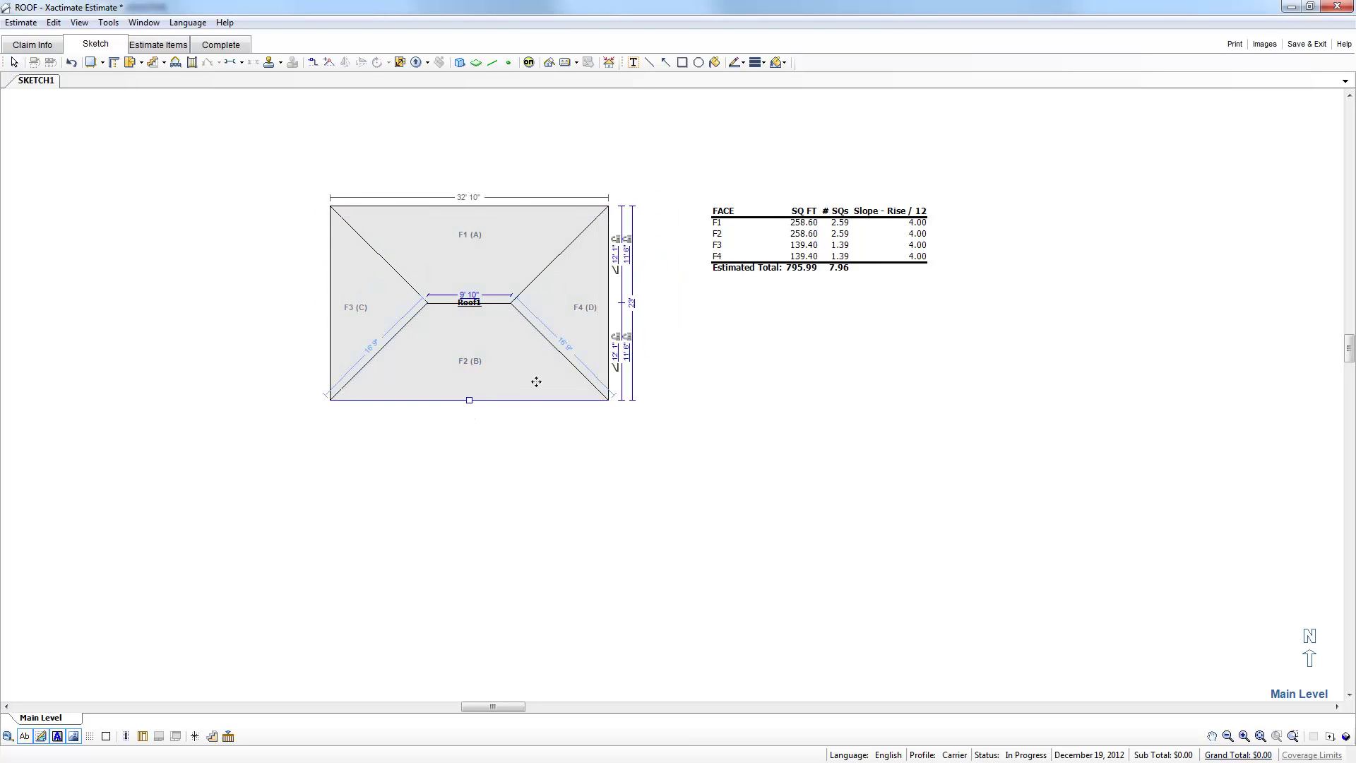
click(628, 302)
text(20)
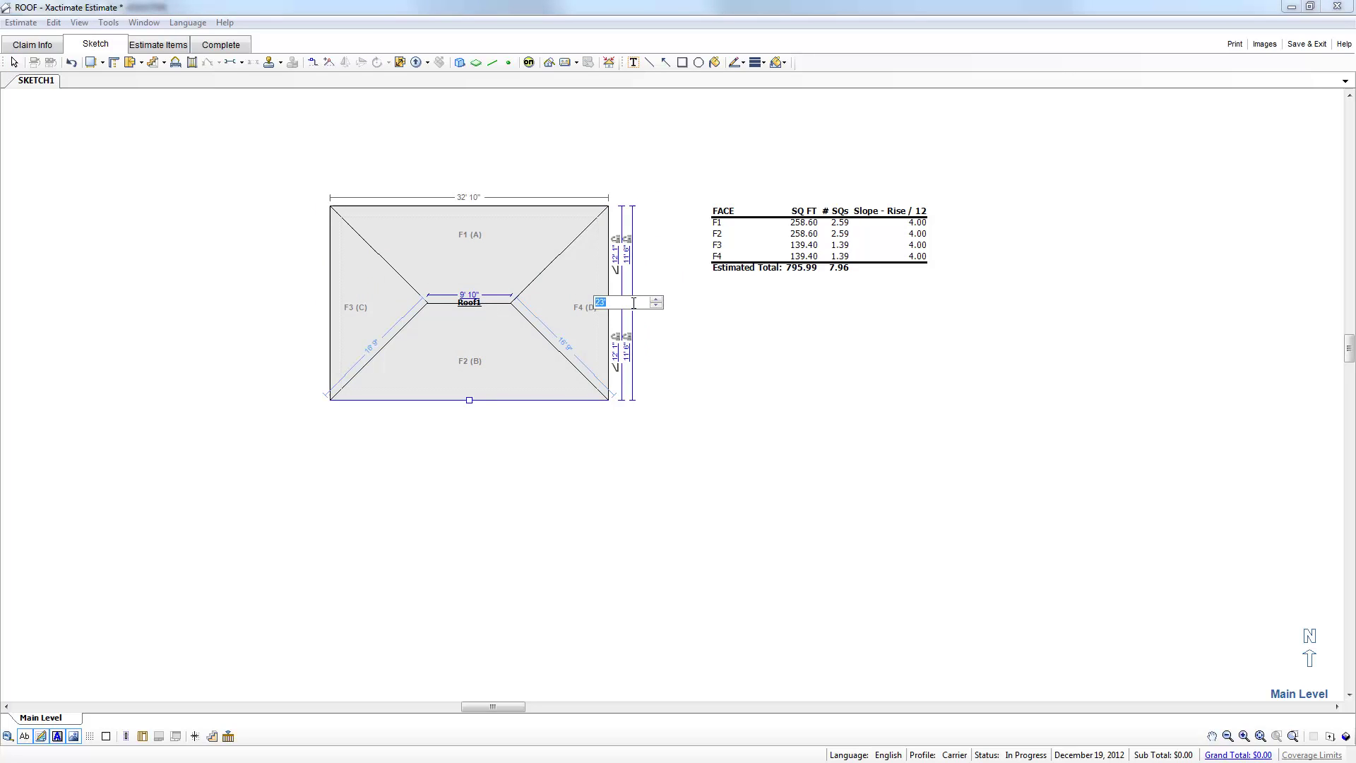
key(Return)
click(488, 297)
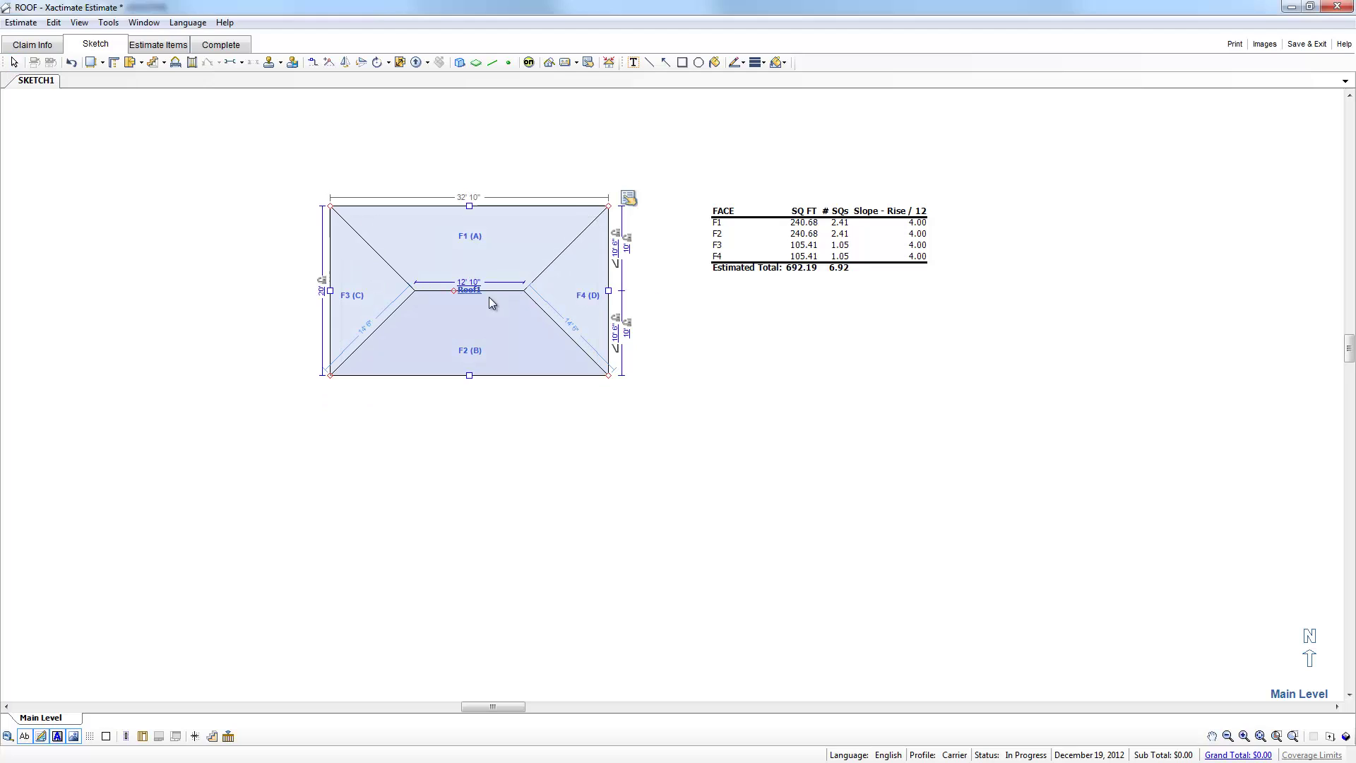
- Give all four Roof1 faces an 8/12 slope in Roof Properties and fit the roof to the view
double_click(489, 298)
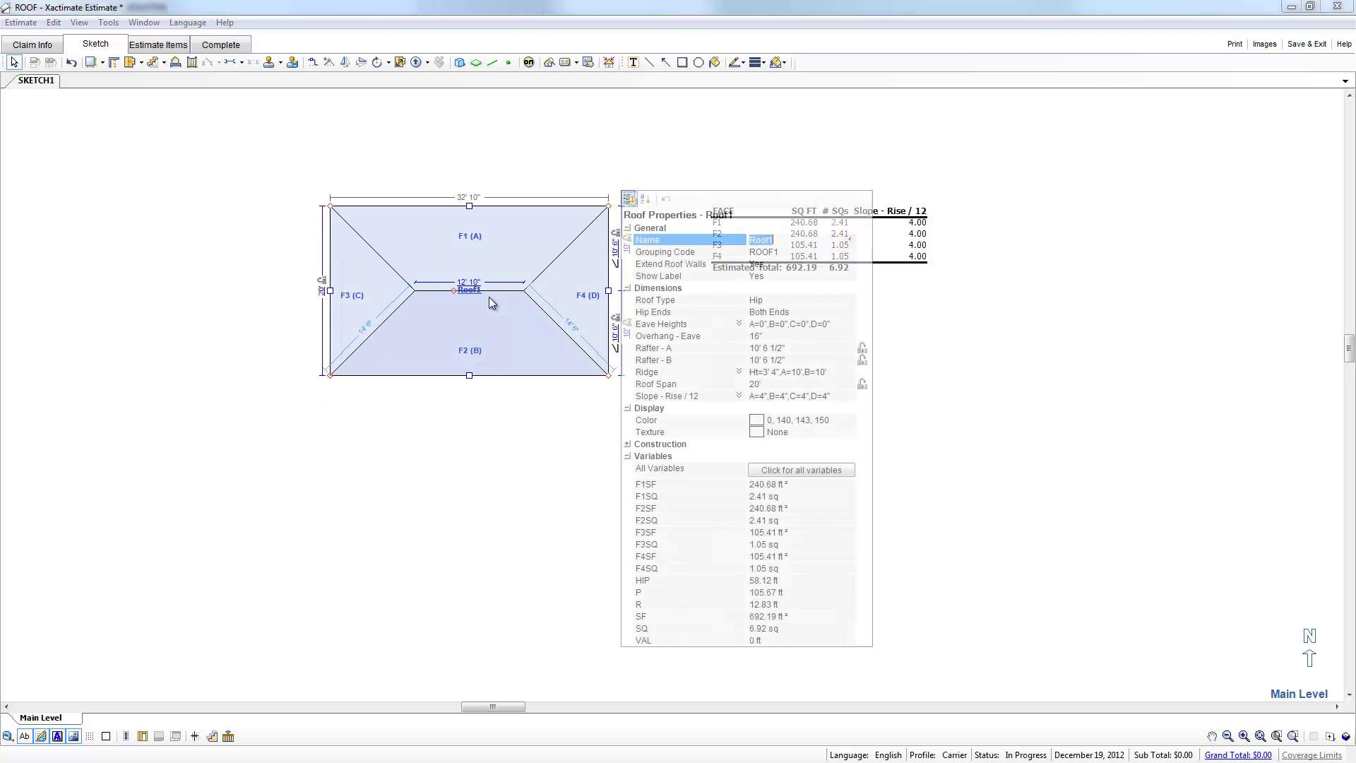
click(738, 396)
text(8)
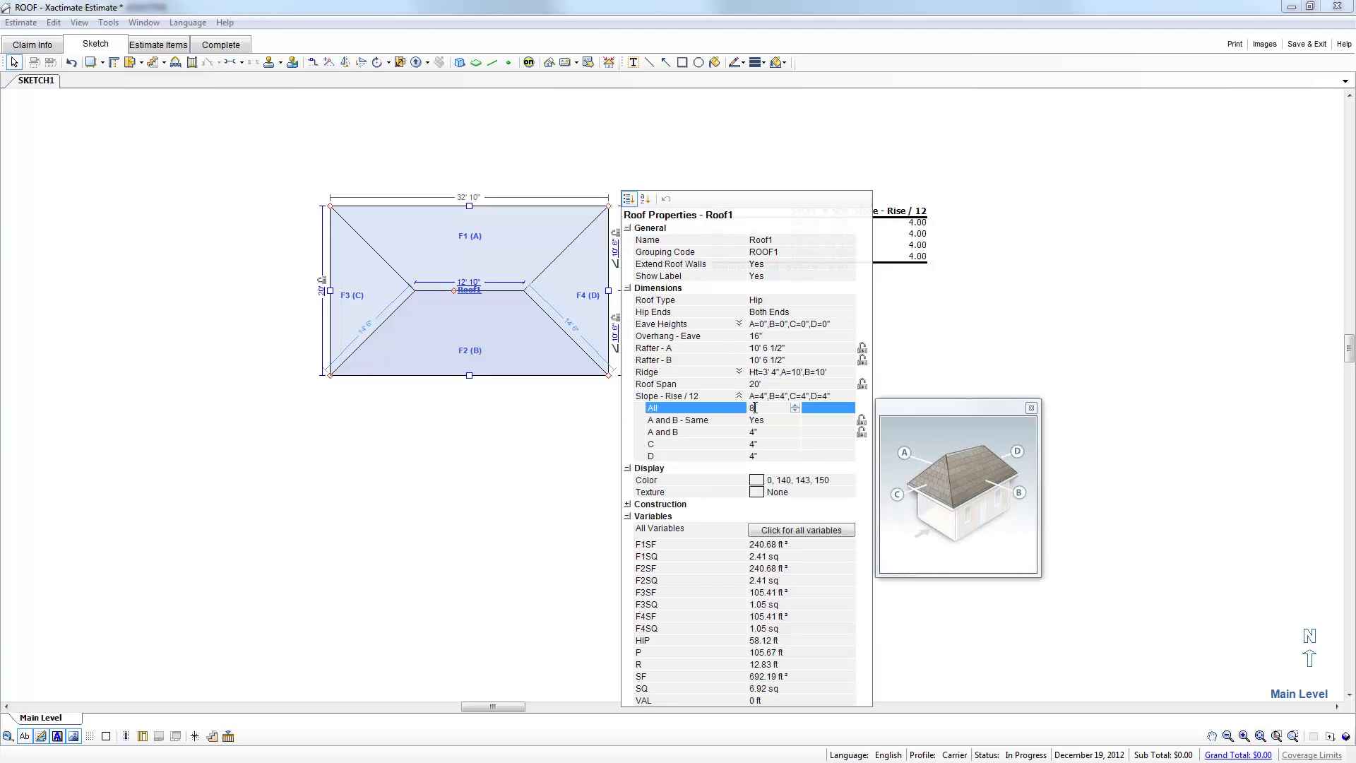
key(Return)
key(Escape)
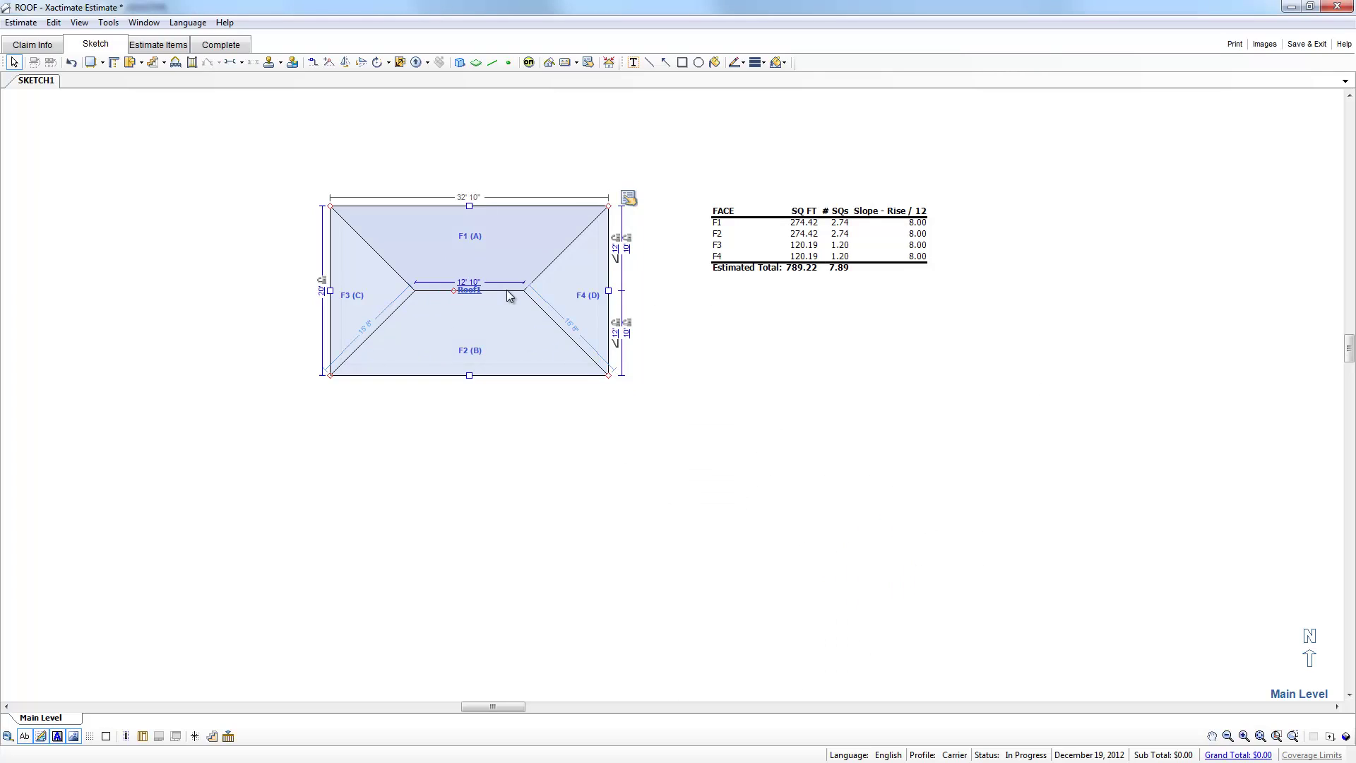
key(ctrl+e)
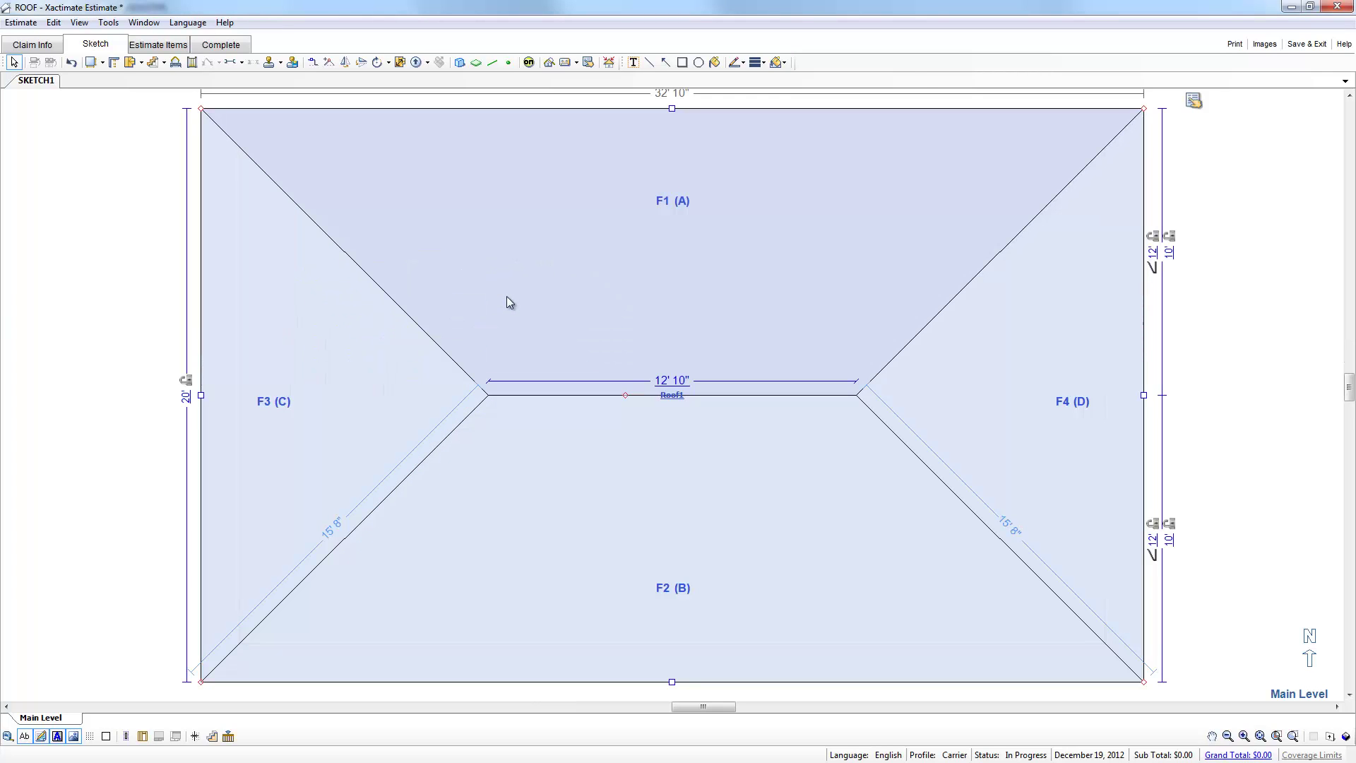
key(Escape)
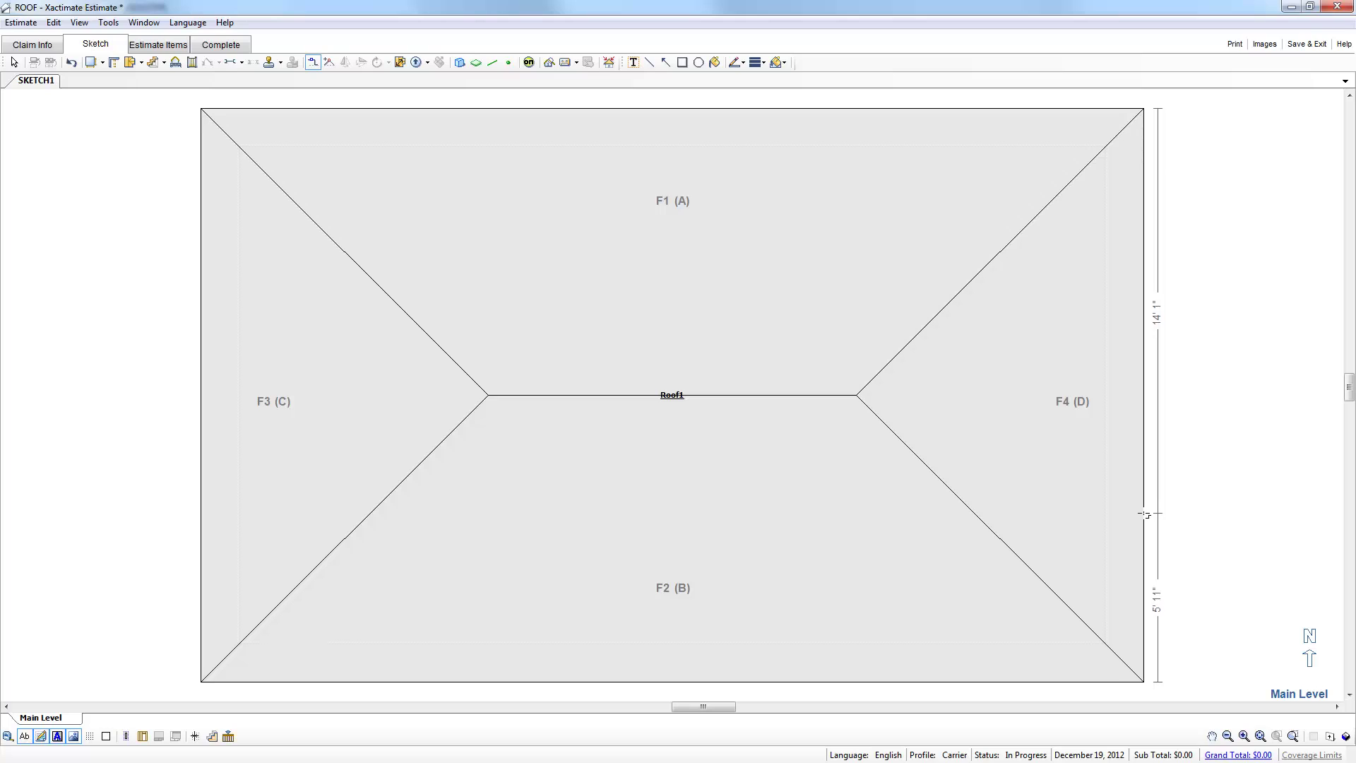
- Break Roof1's right wall and pull that segment out 4' as hip extension Roof2
click(1145, 514)
click(1143, 223)
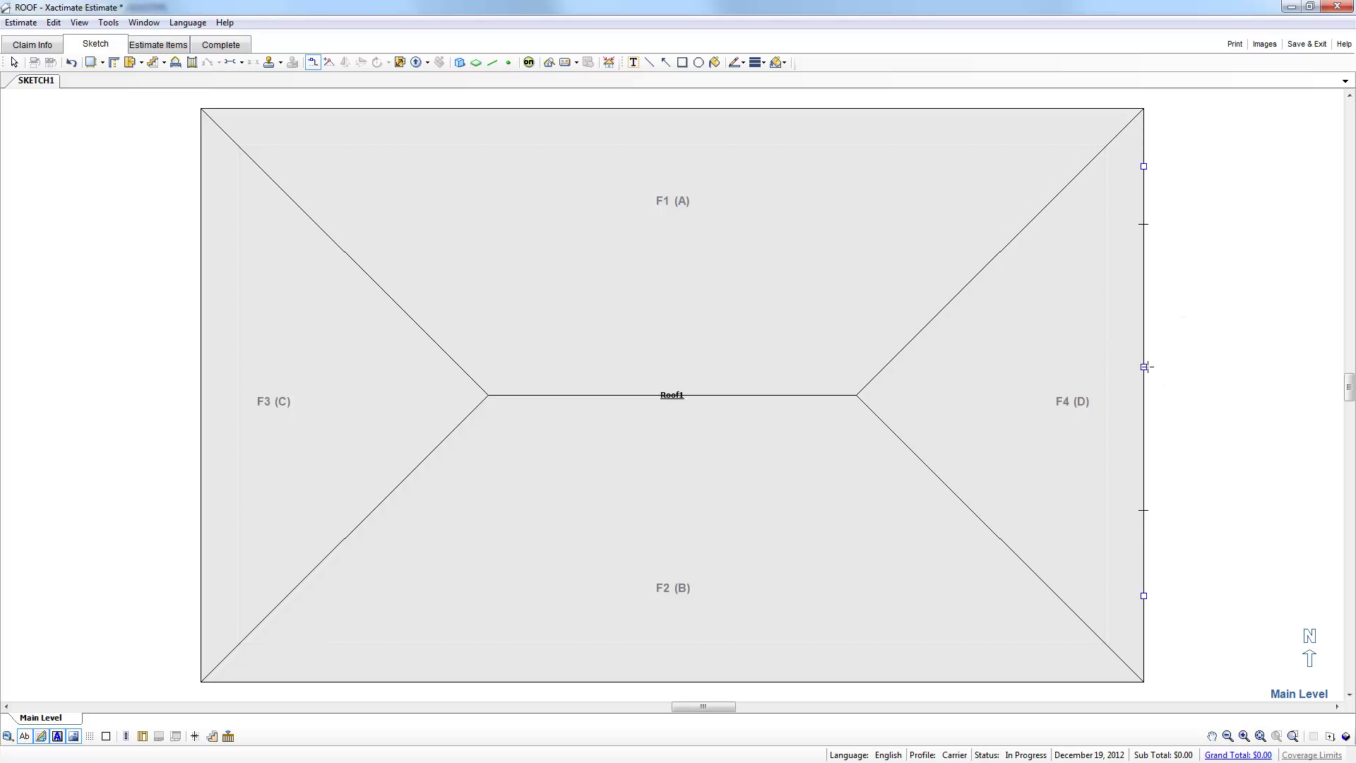
drag(1144, 367, 1232, 369)
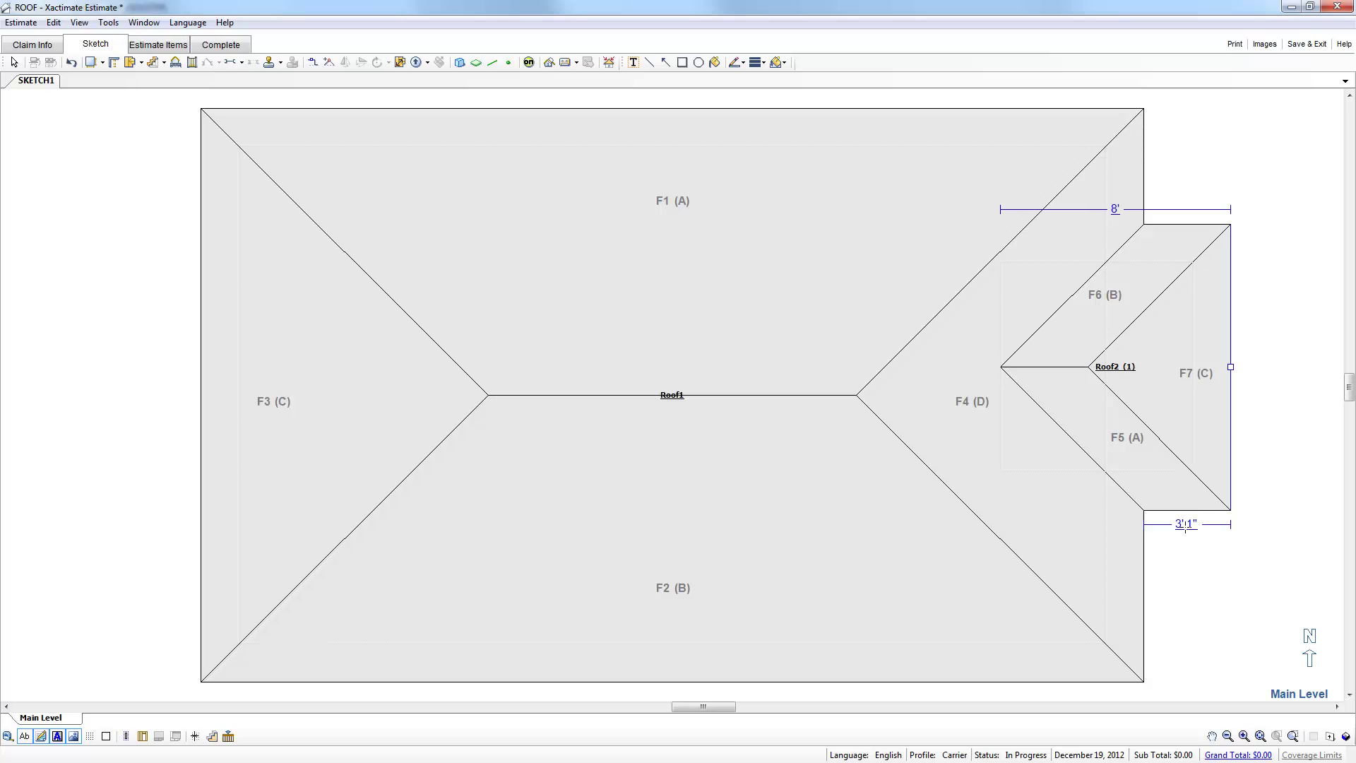
click(1185, 524)
text(4)
key(Return)
click(934, 371)
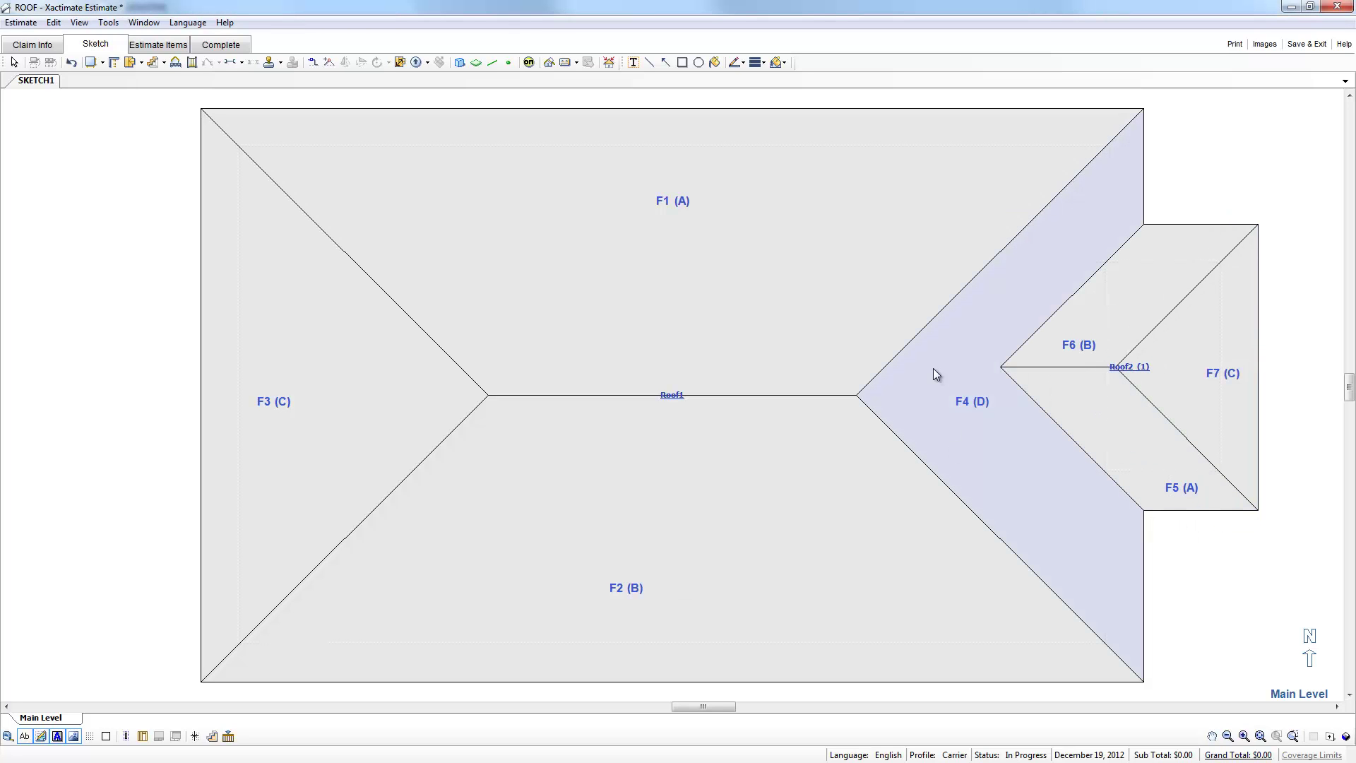
click(934, 376)
scroll(933, 375, up, 3)
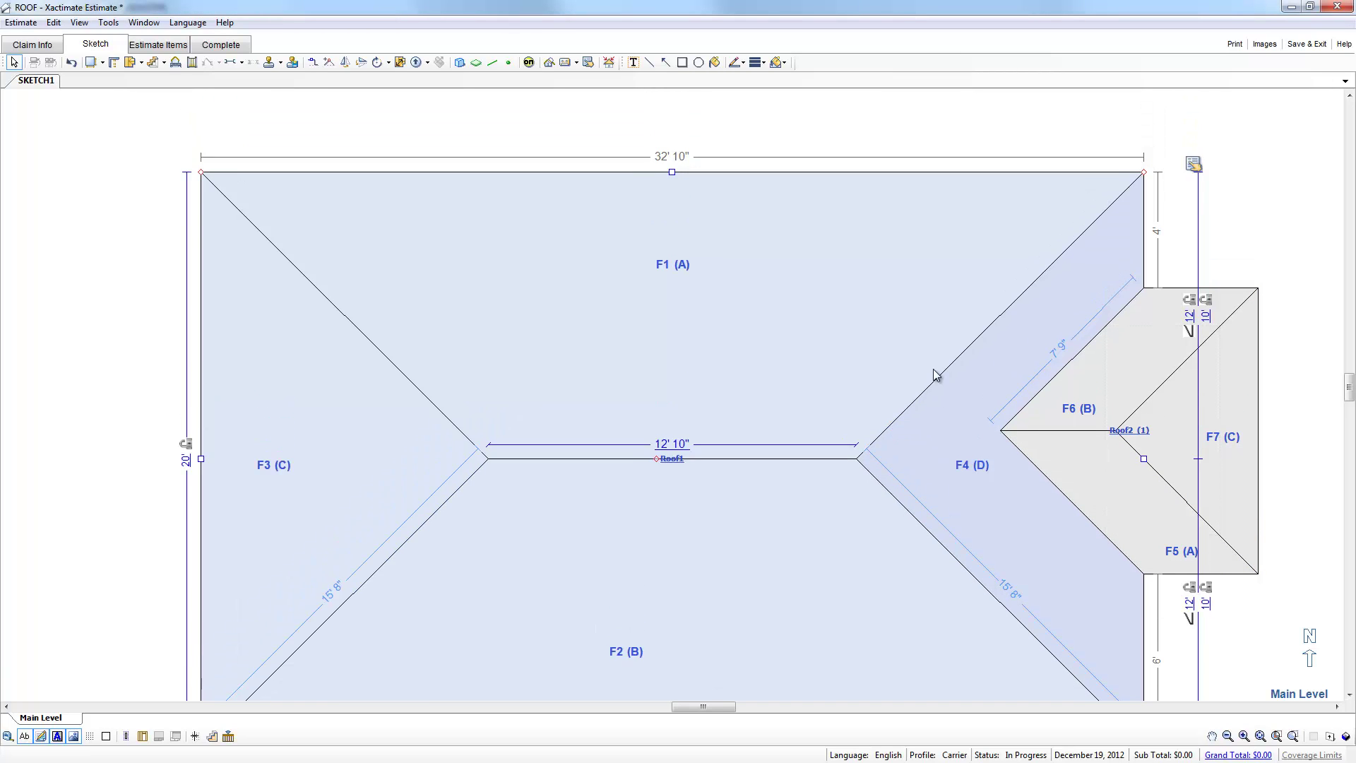
scroll(934, 376, up, 2)
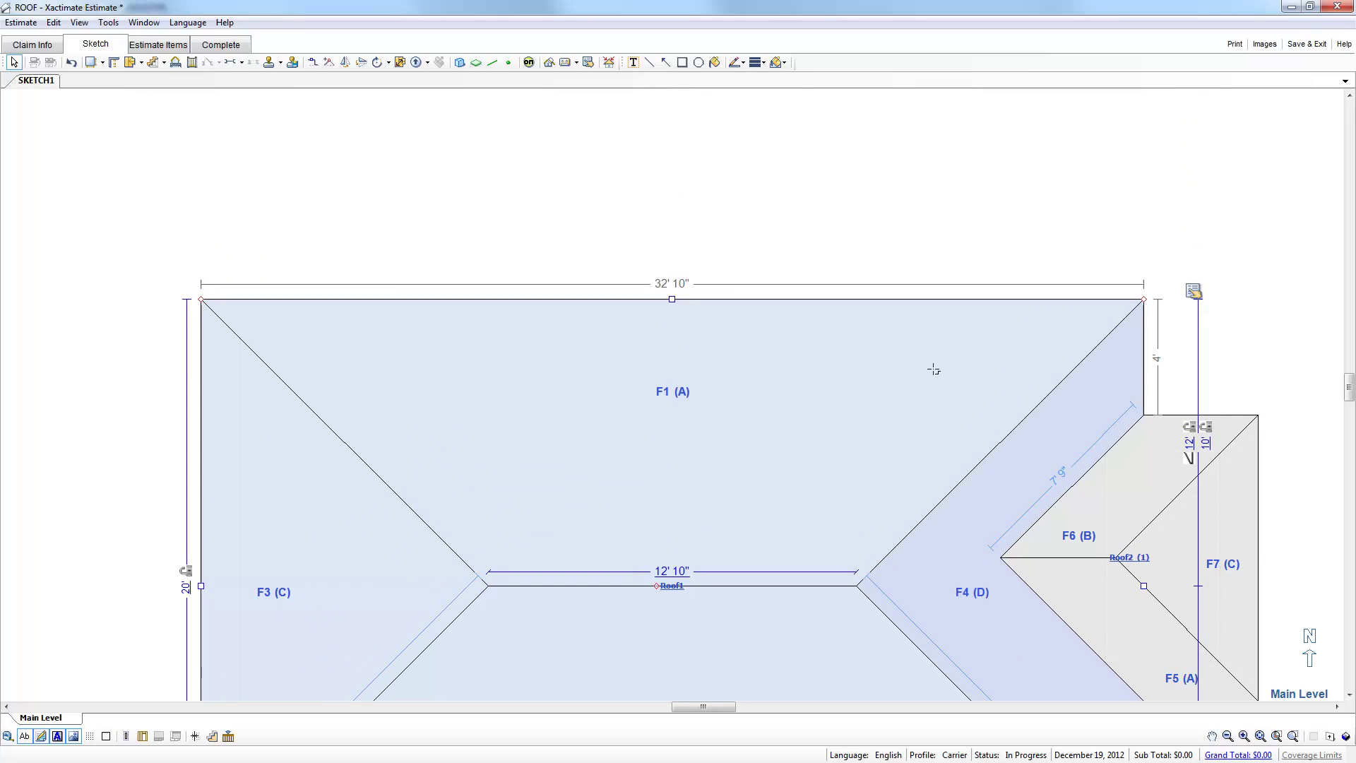
- Split the top wall at 5' / 13' and raise its left segment into hip extension Roof3
key(b)
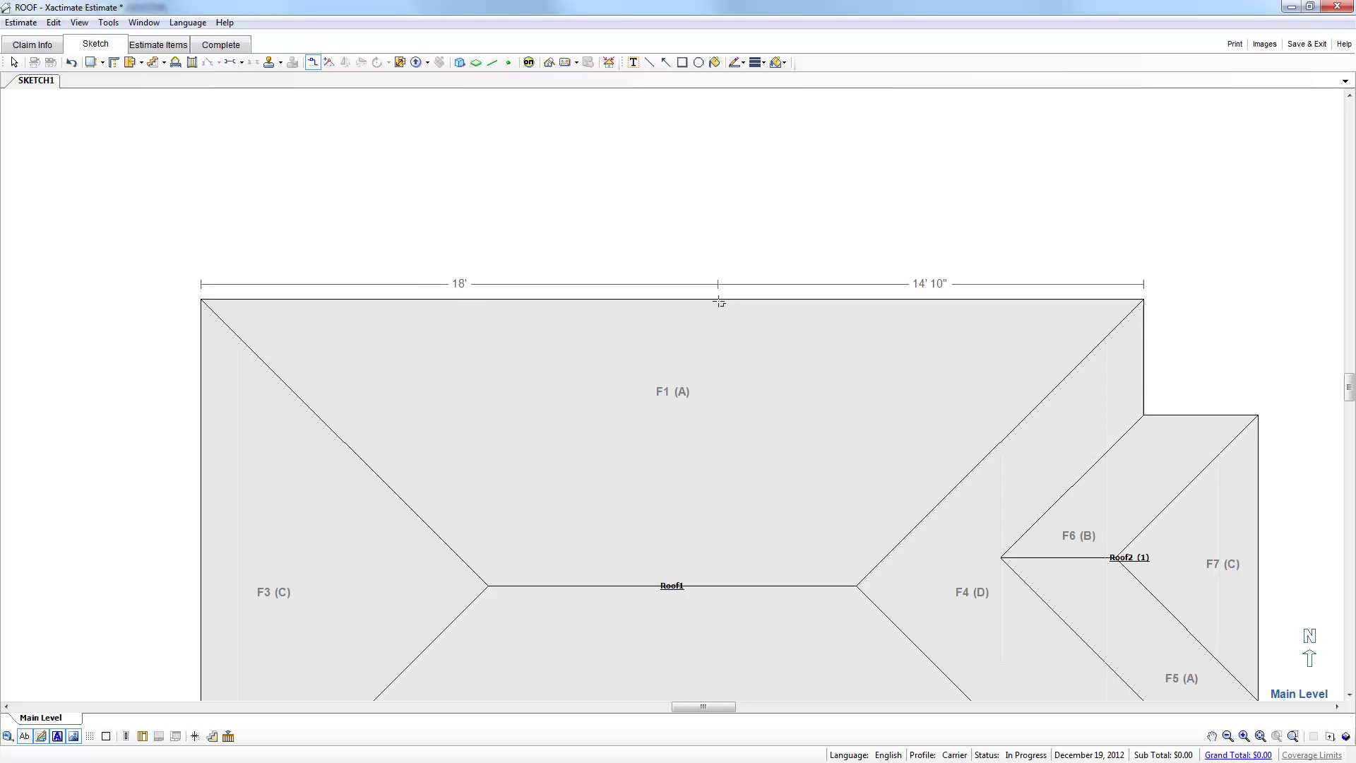
click(718, 300)
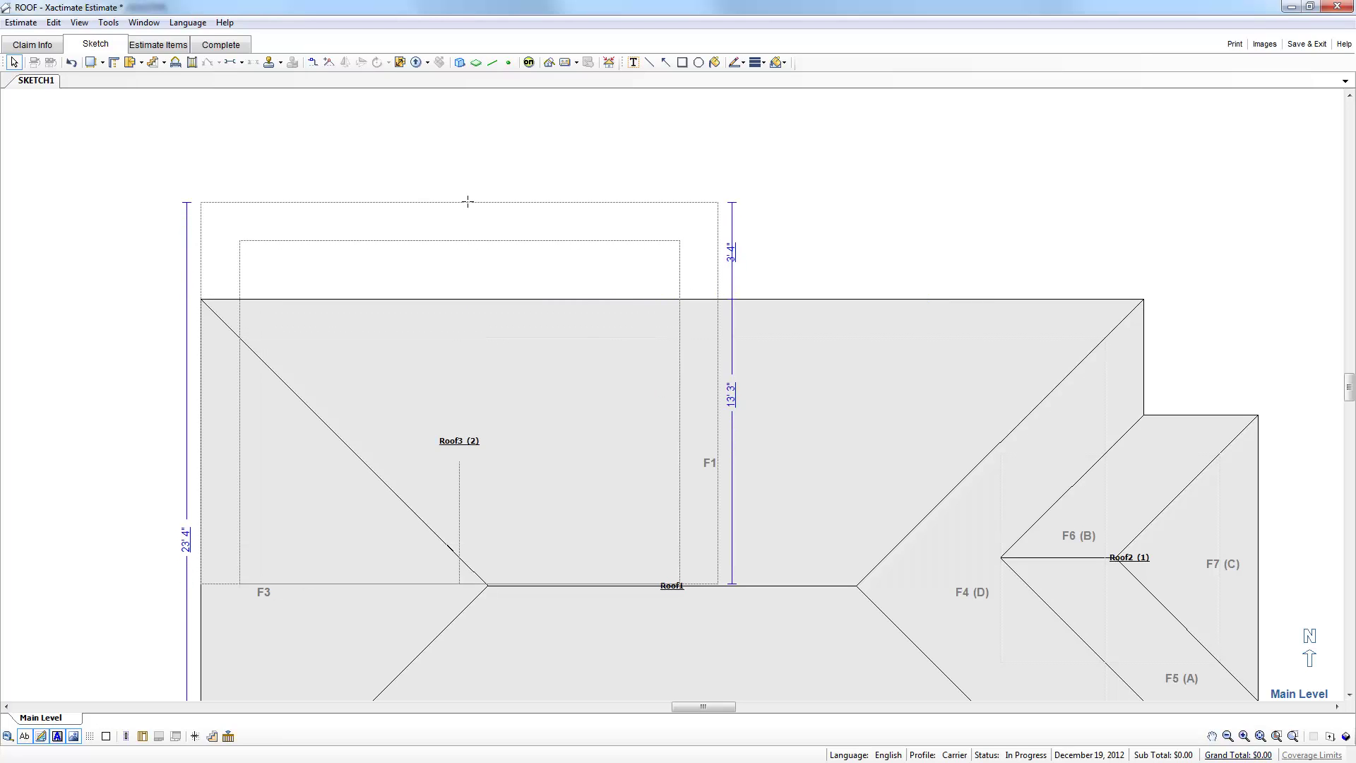
drag(458, 298, 460, 202)
click(729, 249)
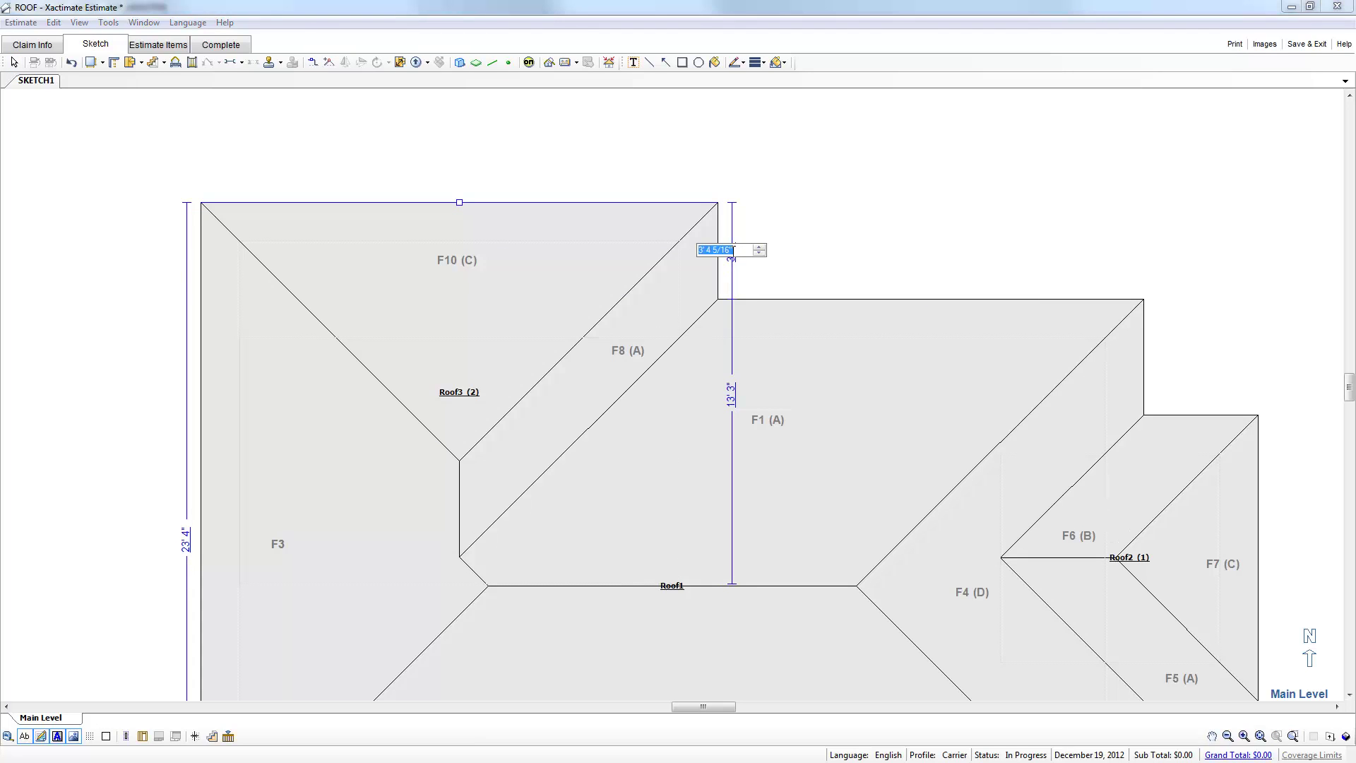
text(5)
key(Return)
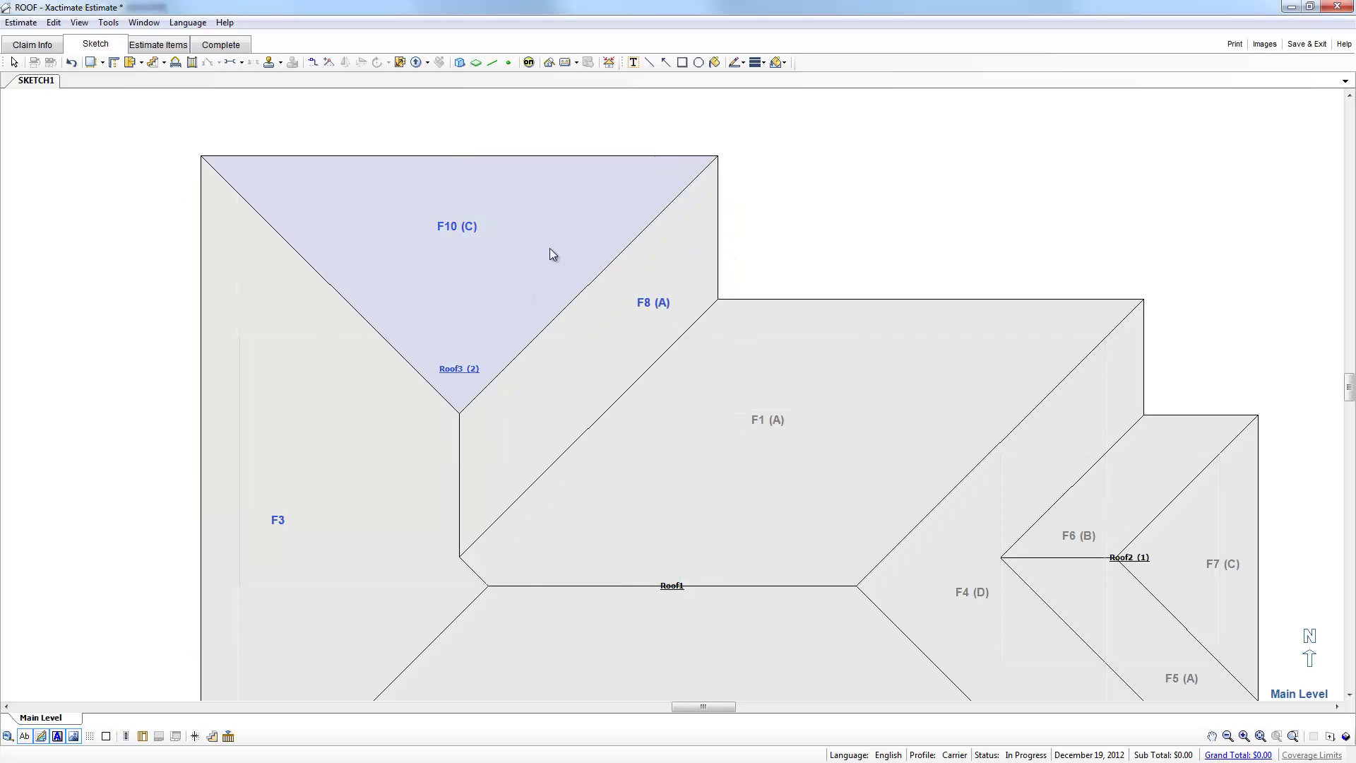
key(b)
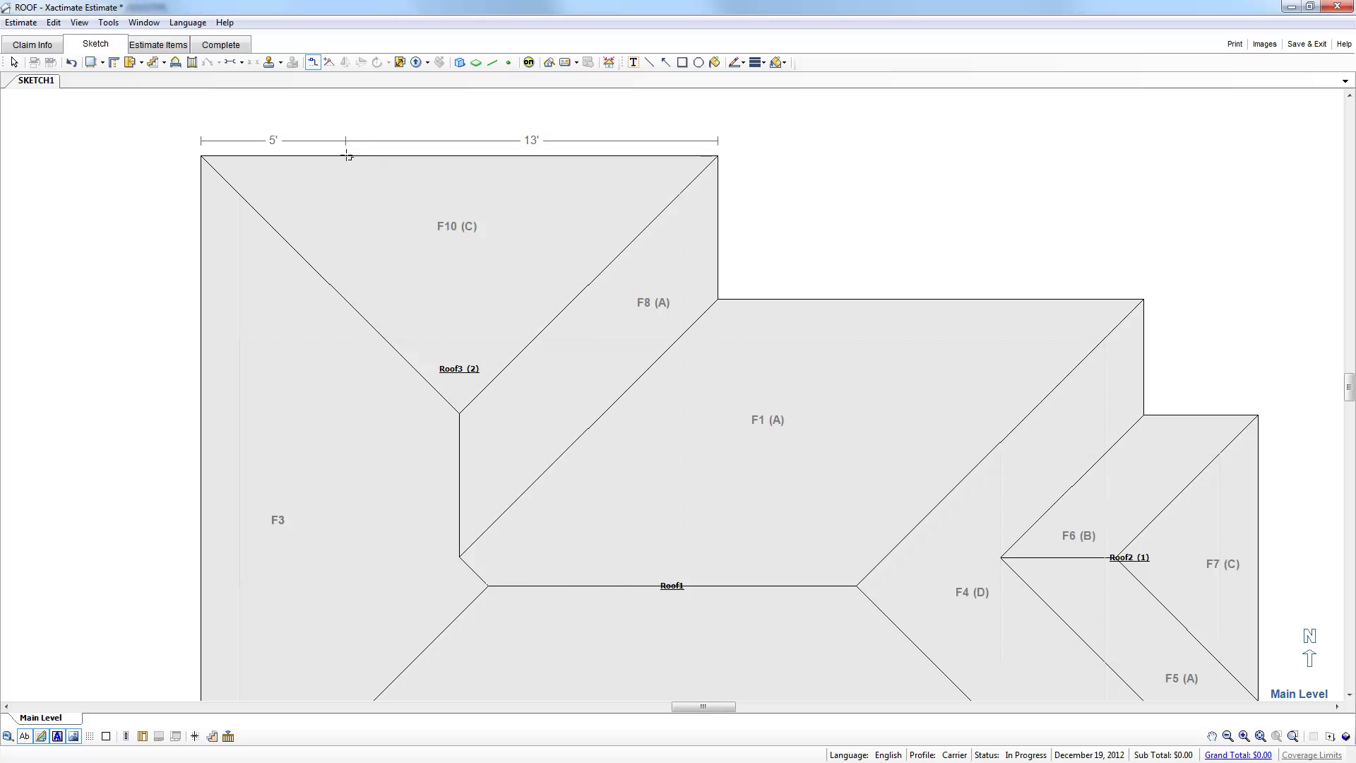
- Split the upper wall and raise that section into a new extension, Roof4
click(348, 155)
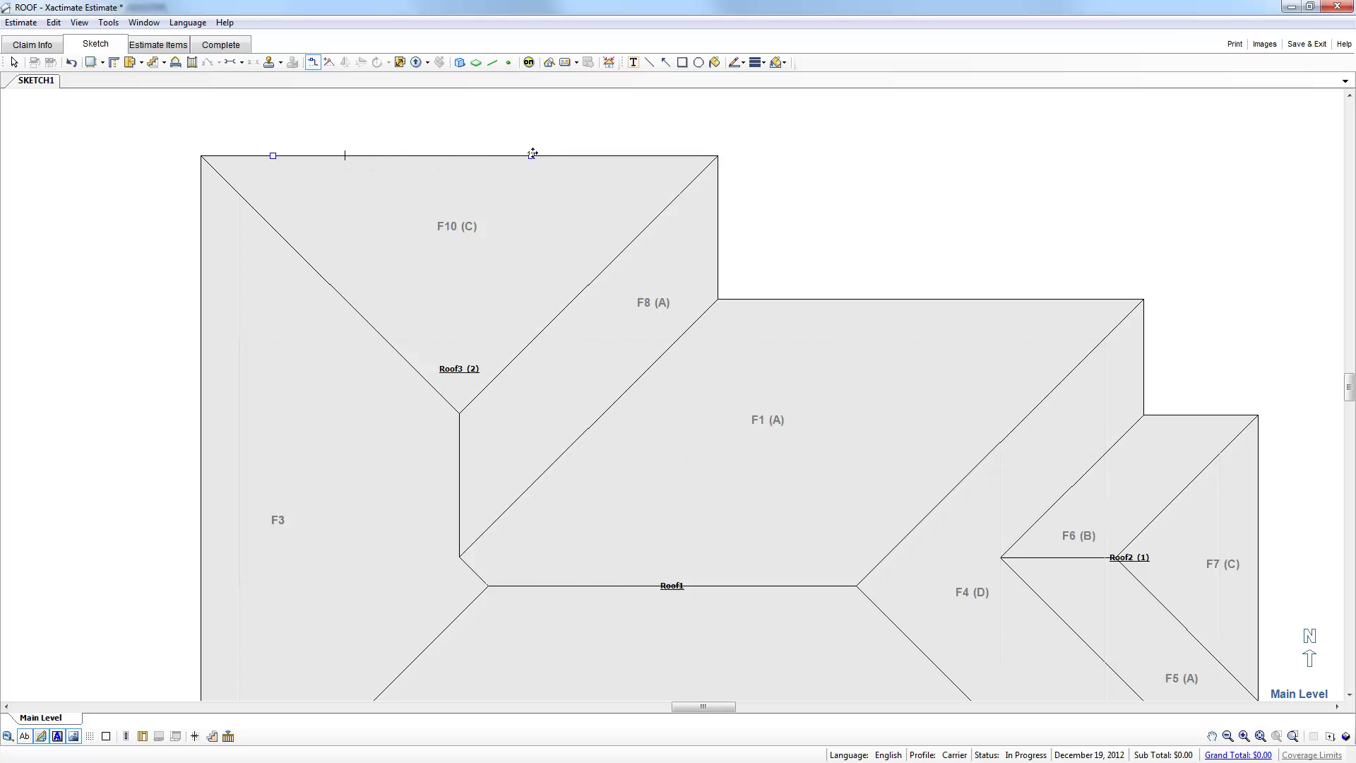
drag(533, 154, 531, 101)
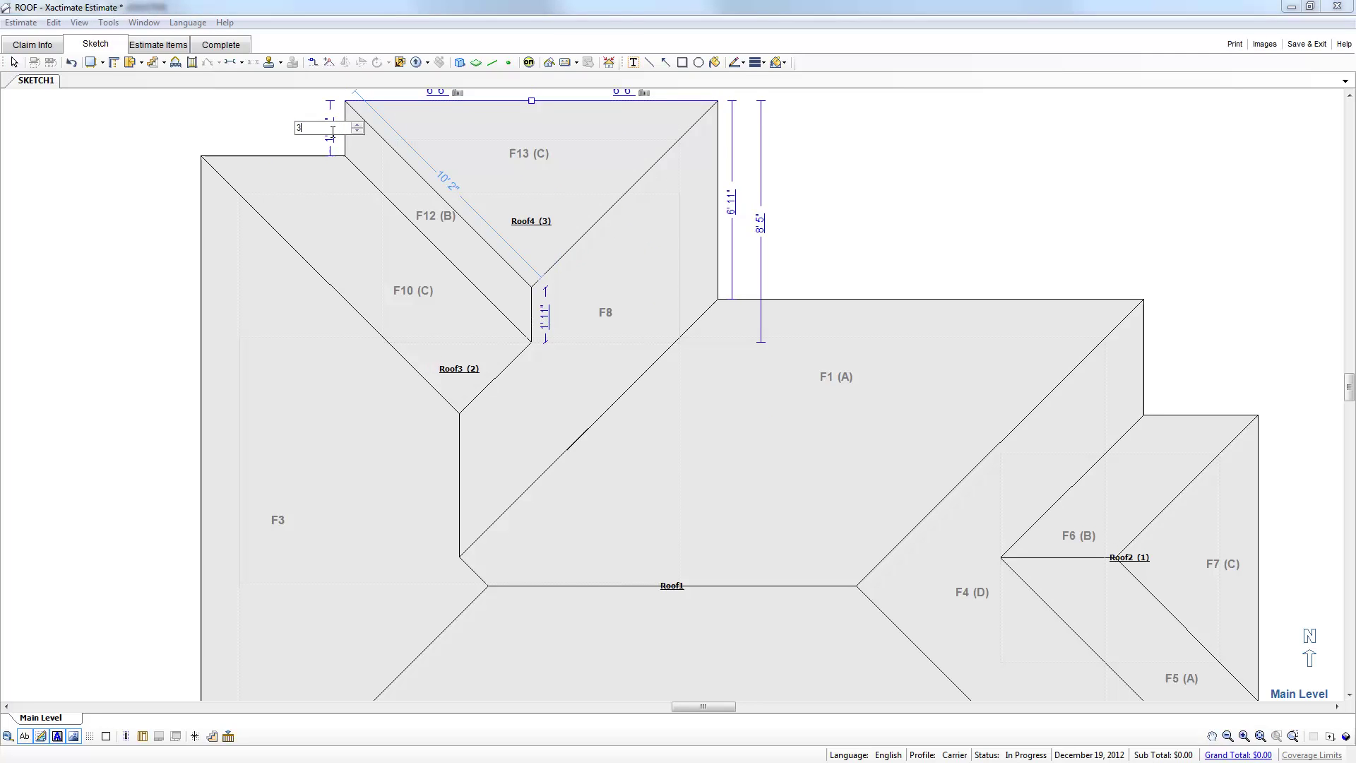
click(332, 134)
click(531, 289)
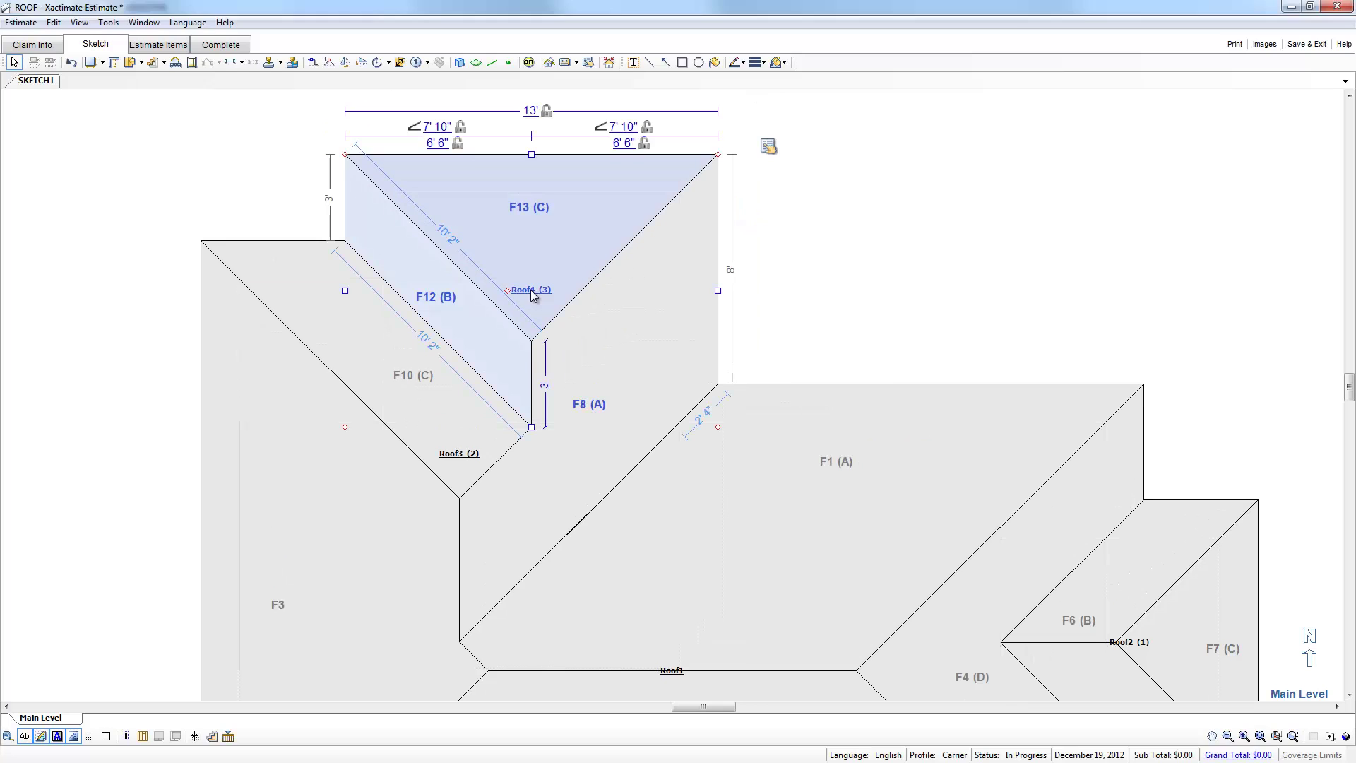
- Change Roof4's roof type from hip to gable in Roof Properties
double_click(531, 290)
click(919, 258)
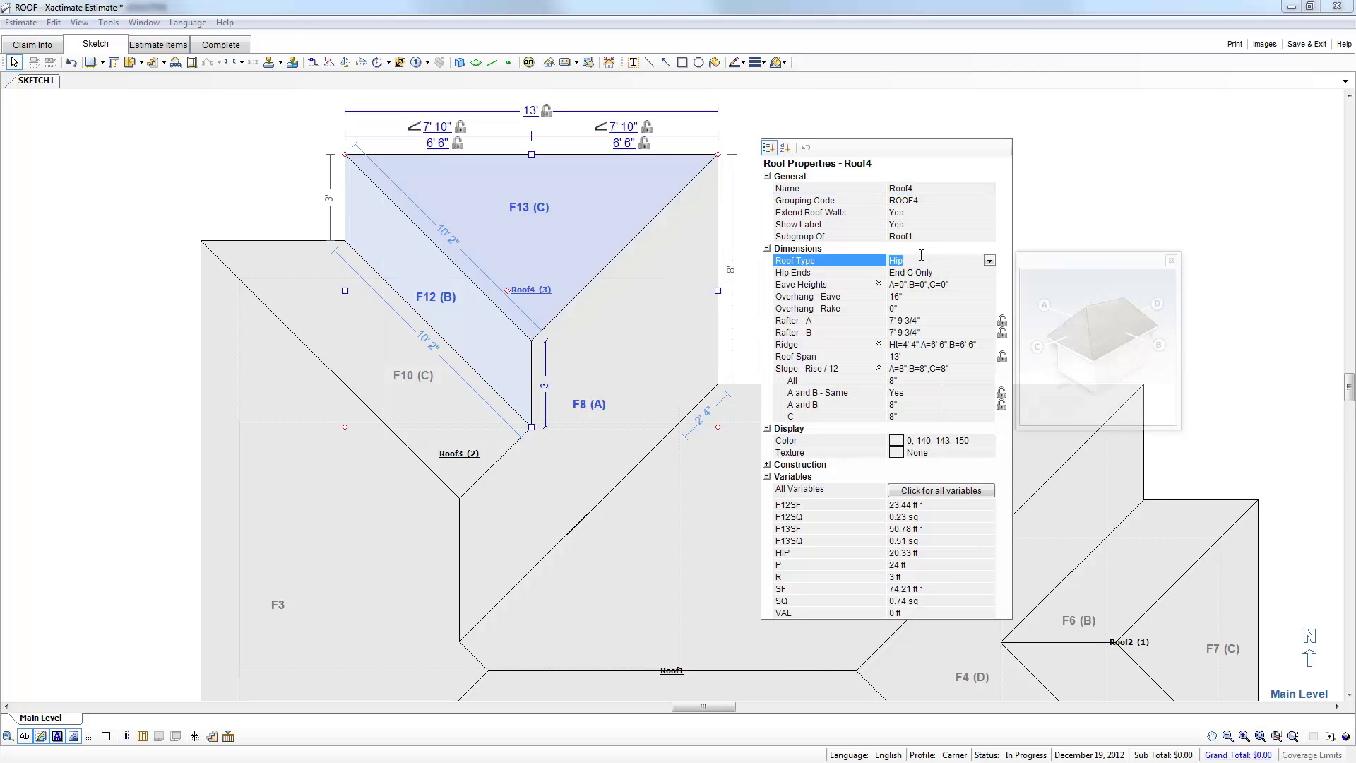
key(Down)
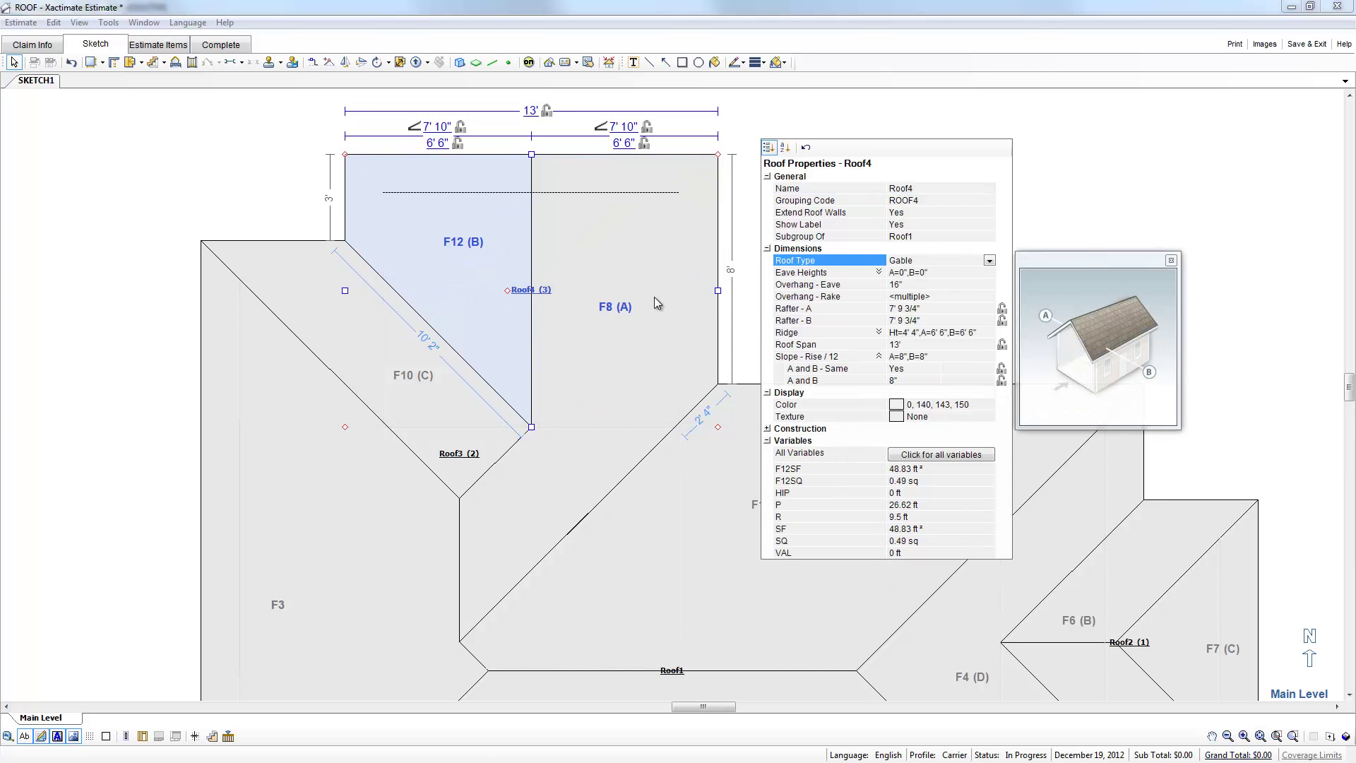
click(751, 241)
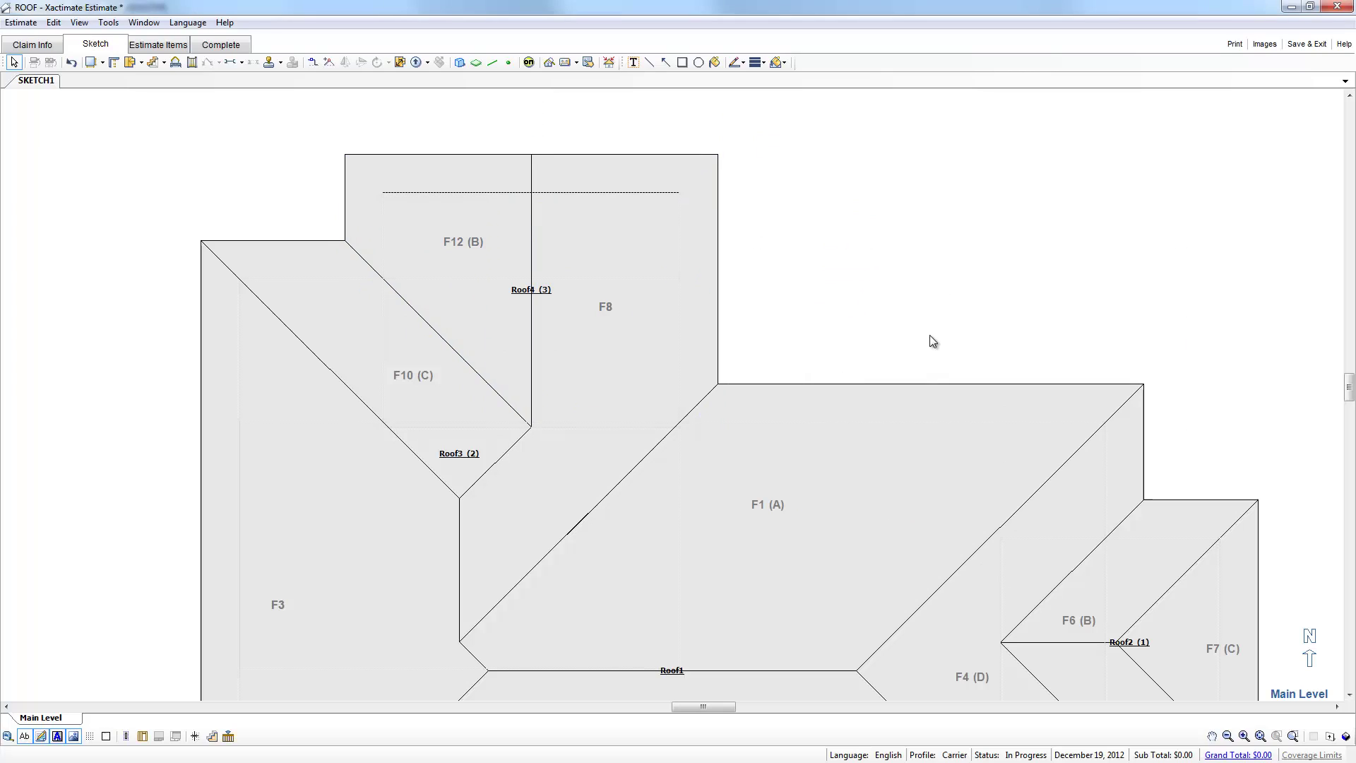
key(b)
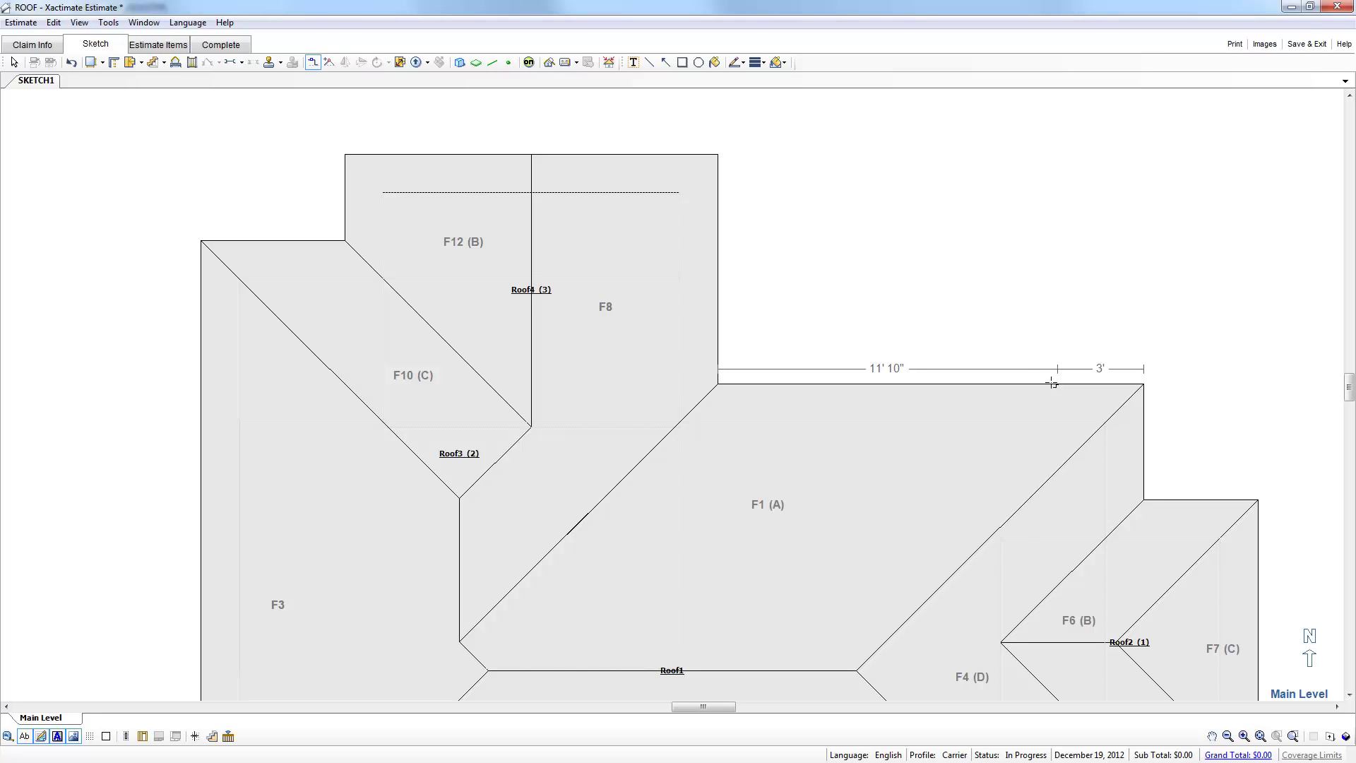
- Break F1's upper wall and raise that section into Roof5 with a 9' height
click(1055, 383)
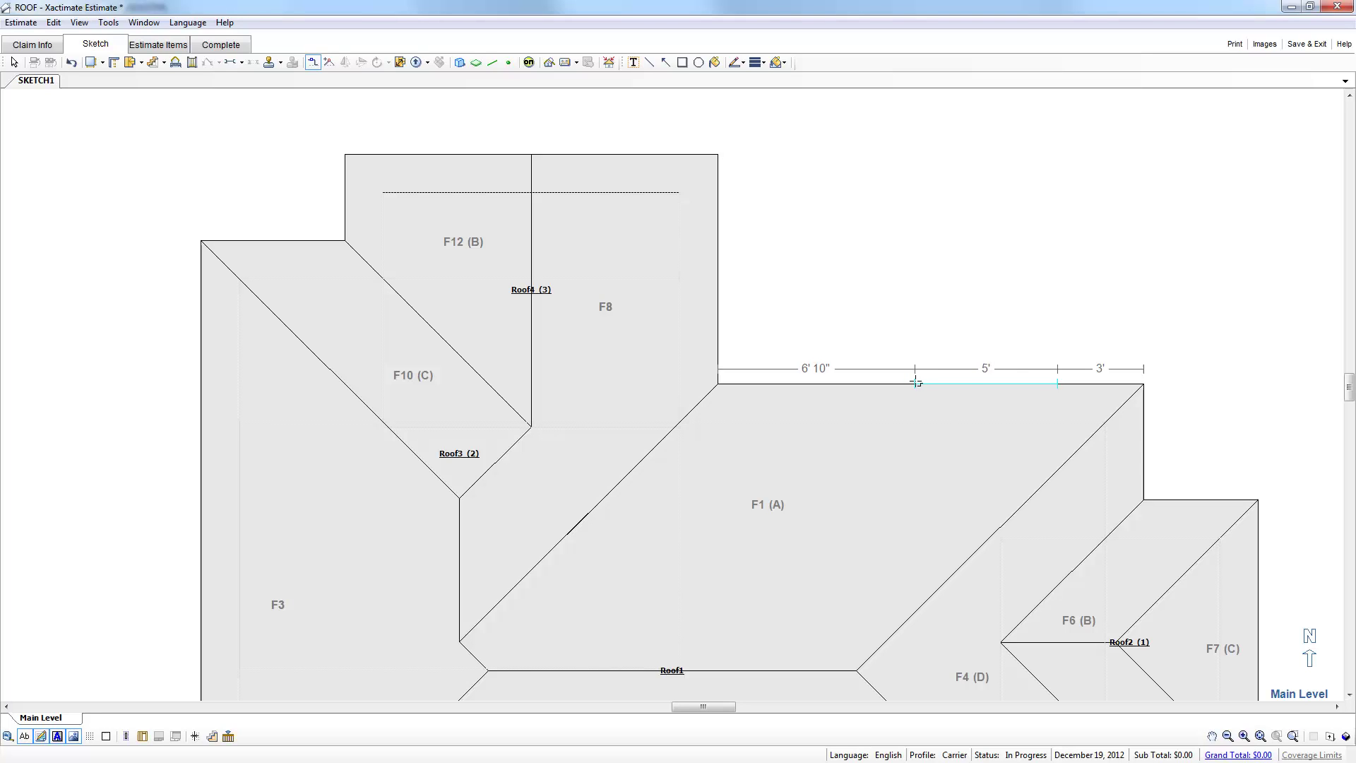
click(916, 382)
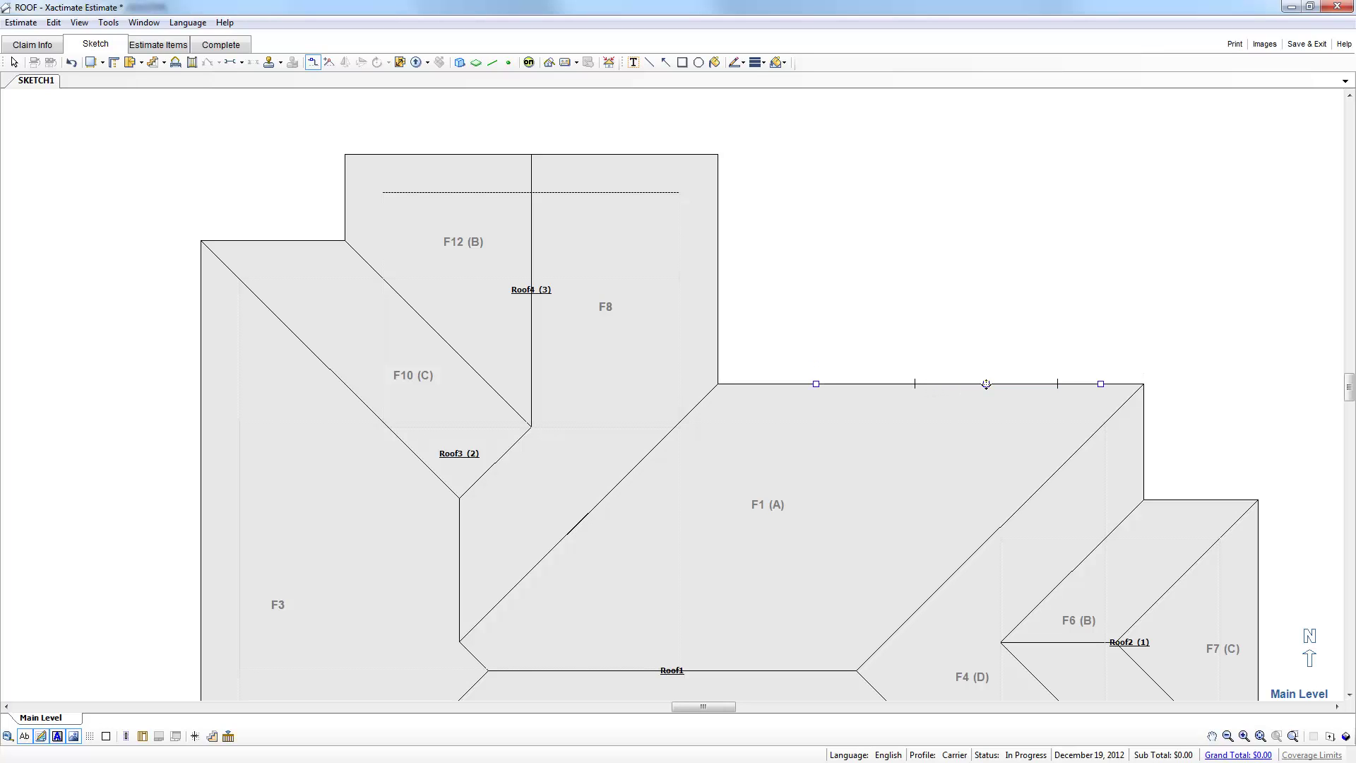
drag(986, 385, 987, 220)
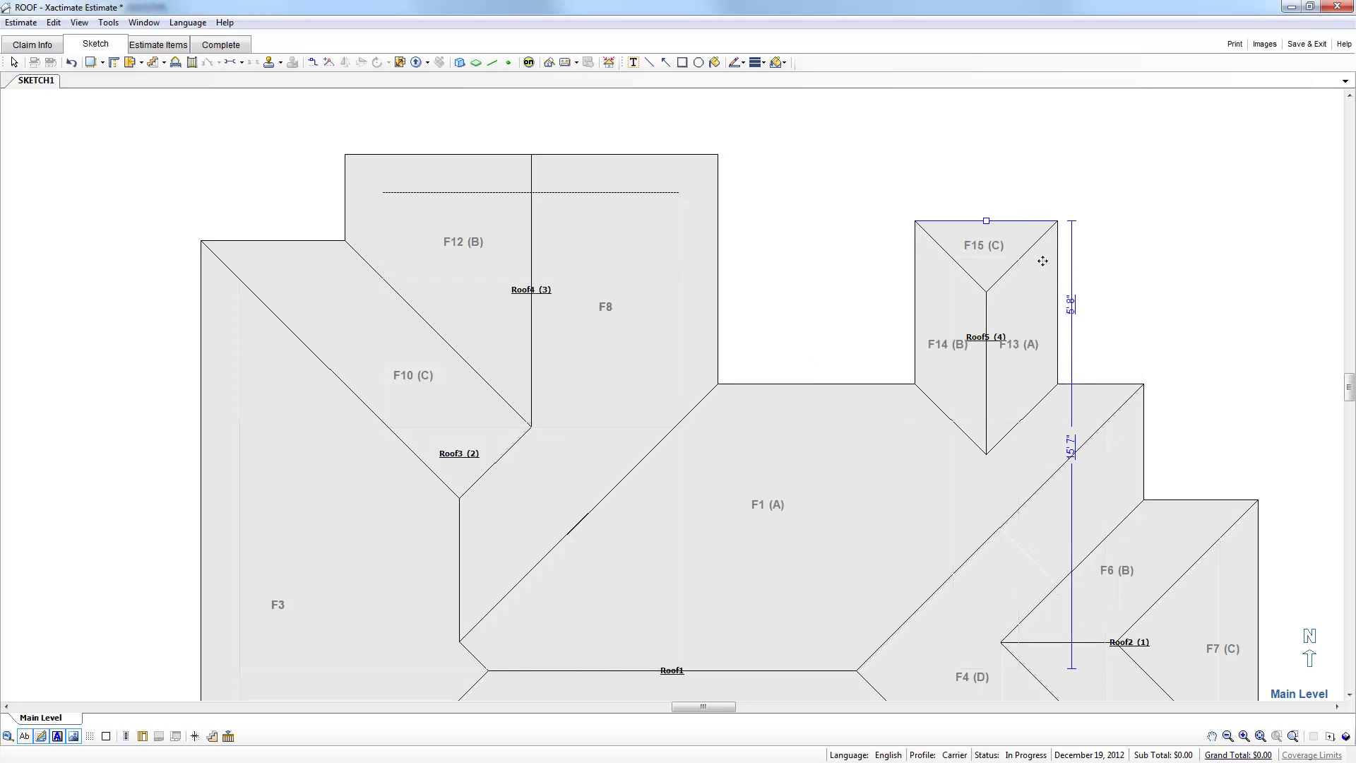
click(1068, 304)
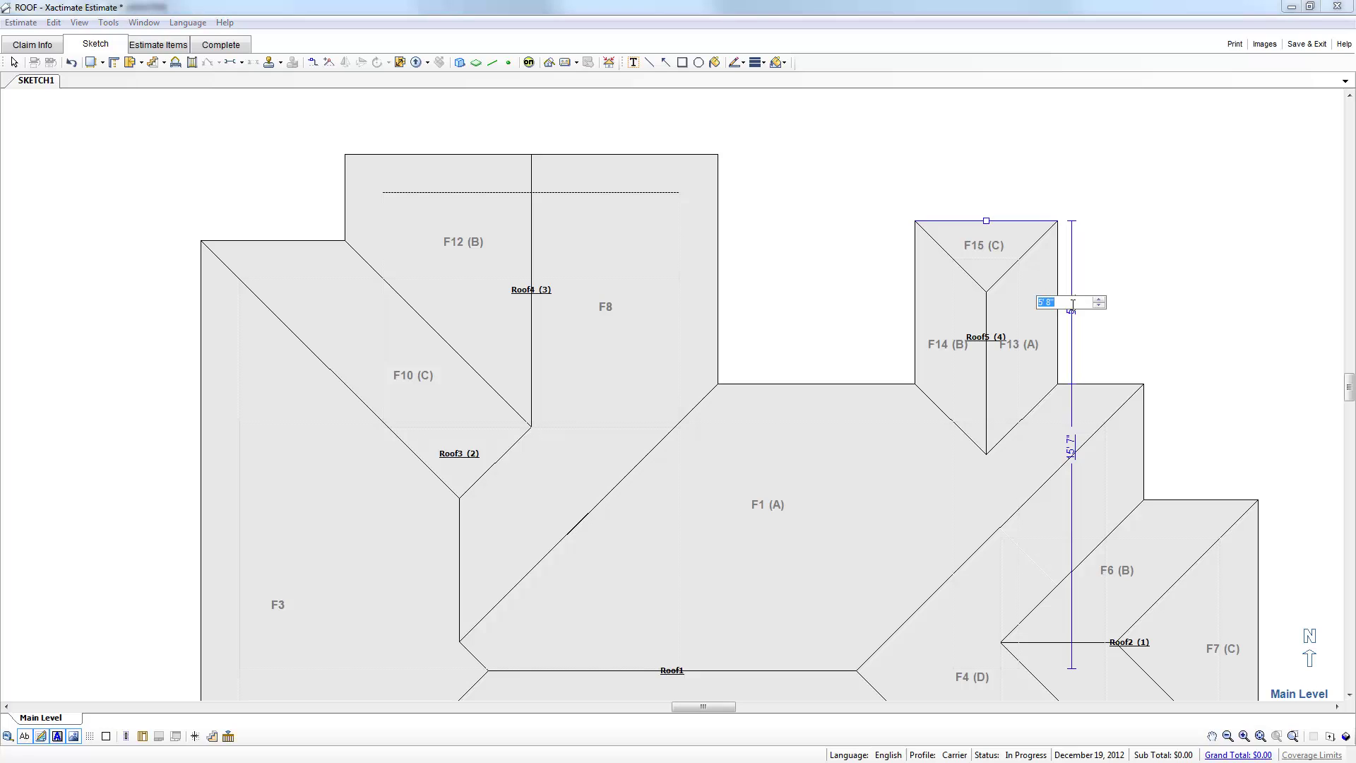
text(9)
key(Return)
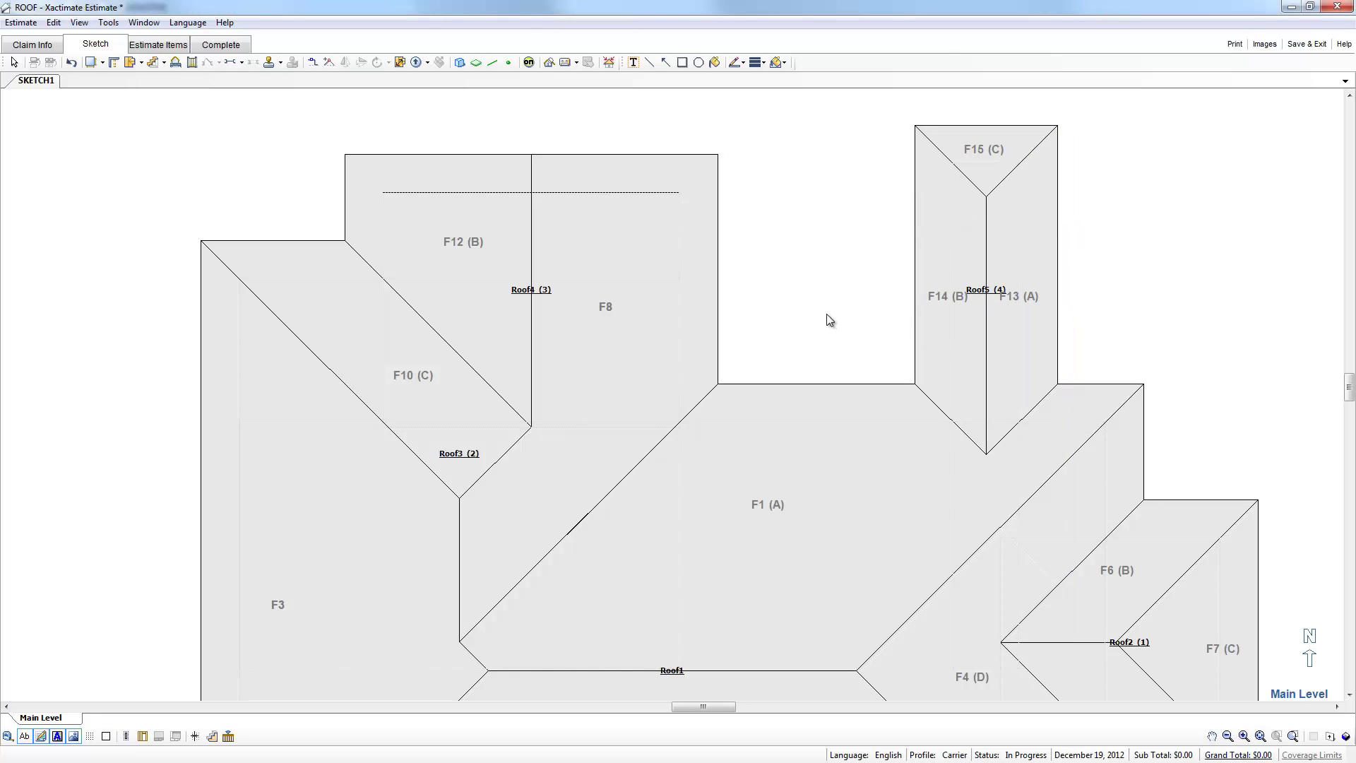
key(Escape)
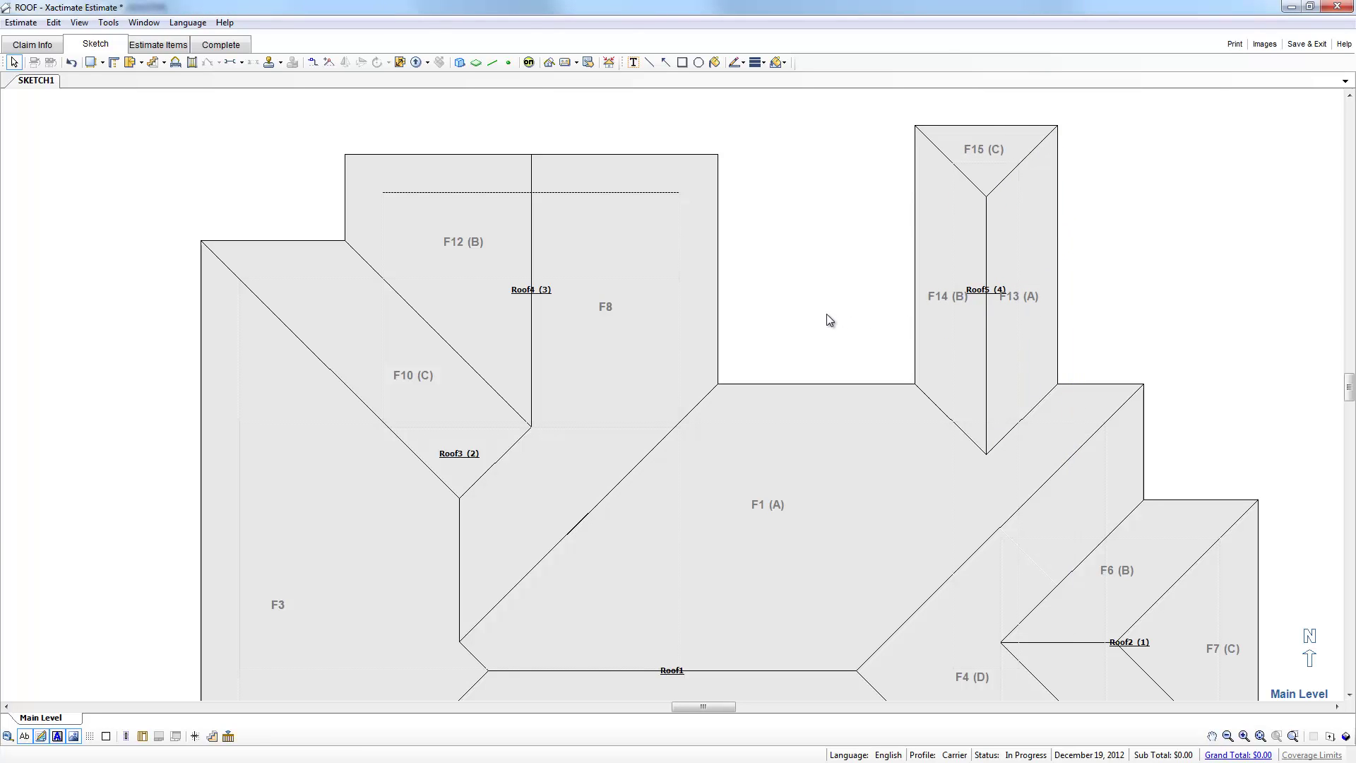
scroll(827, 320, down, 3)
scroll(827, 314, left, 10)
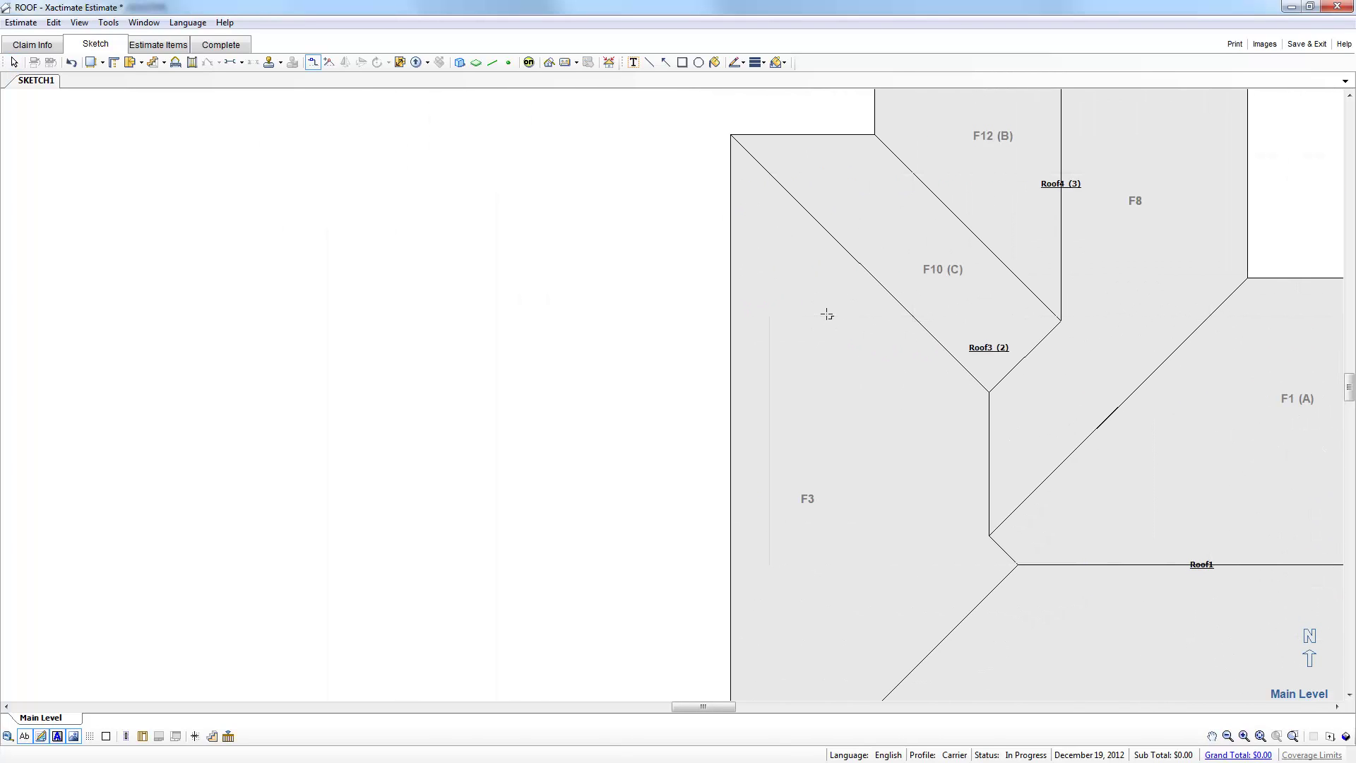
- Push the left wall out into hip extension Roof6 with a 6' offset, then check face F18
click(731, 279)
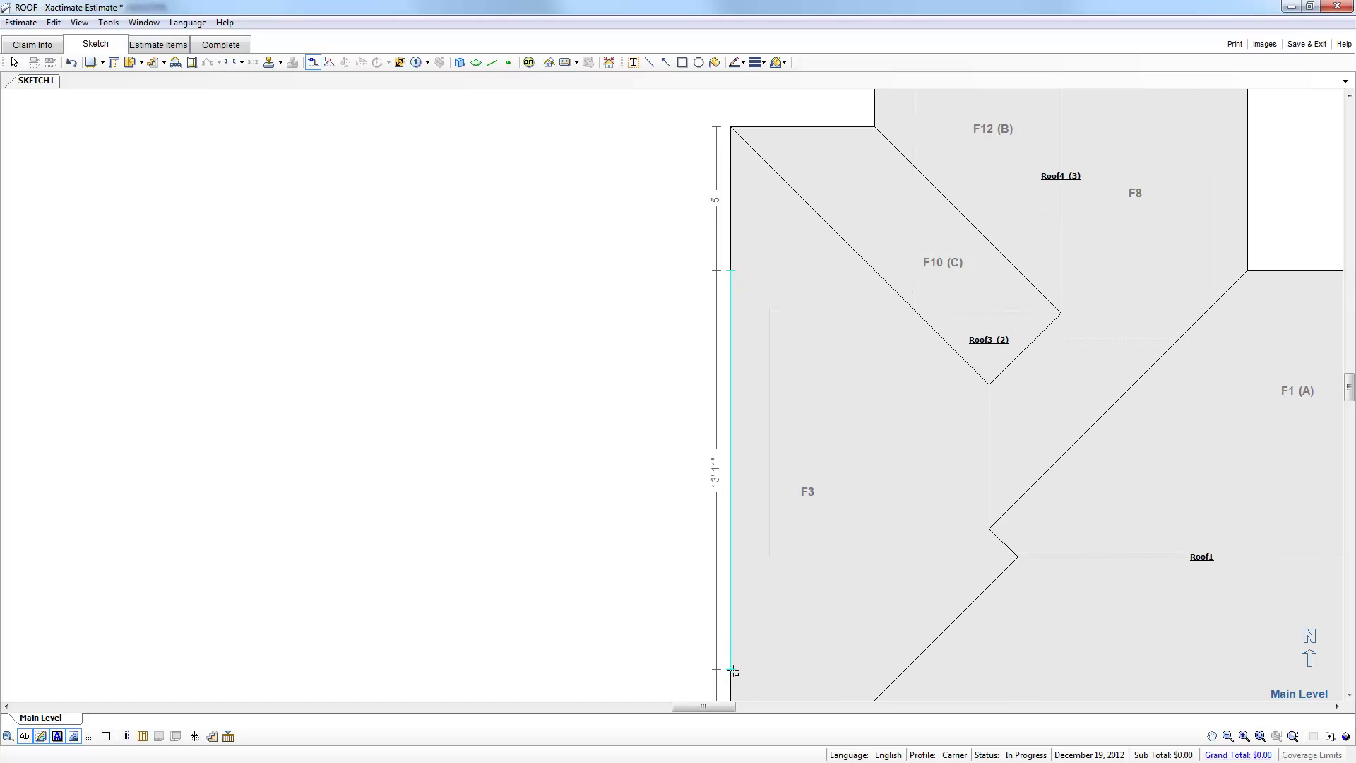
double_click(731, 671)
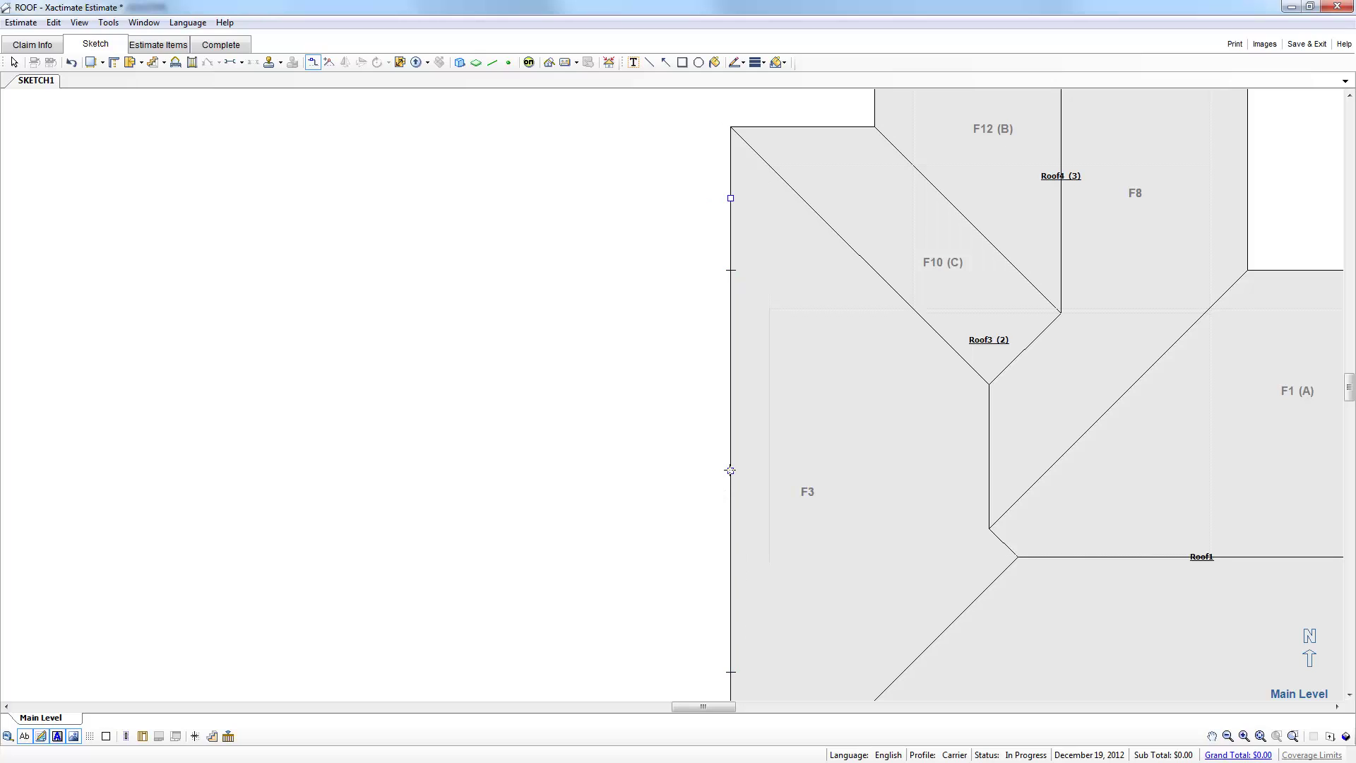
drag(731, 469, 542, 469)
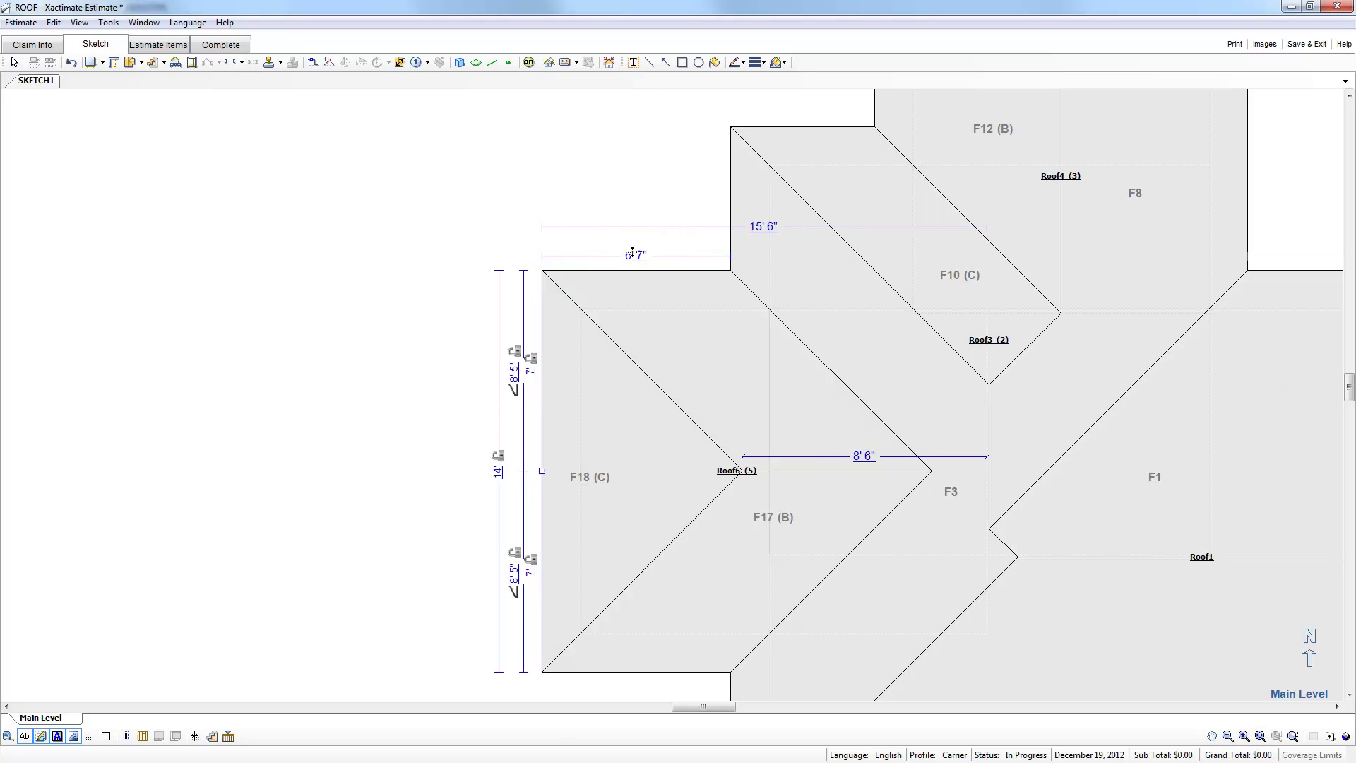
double_click(633, 254)
text(6)
key(Return)
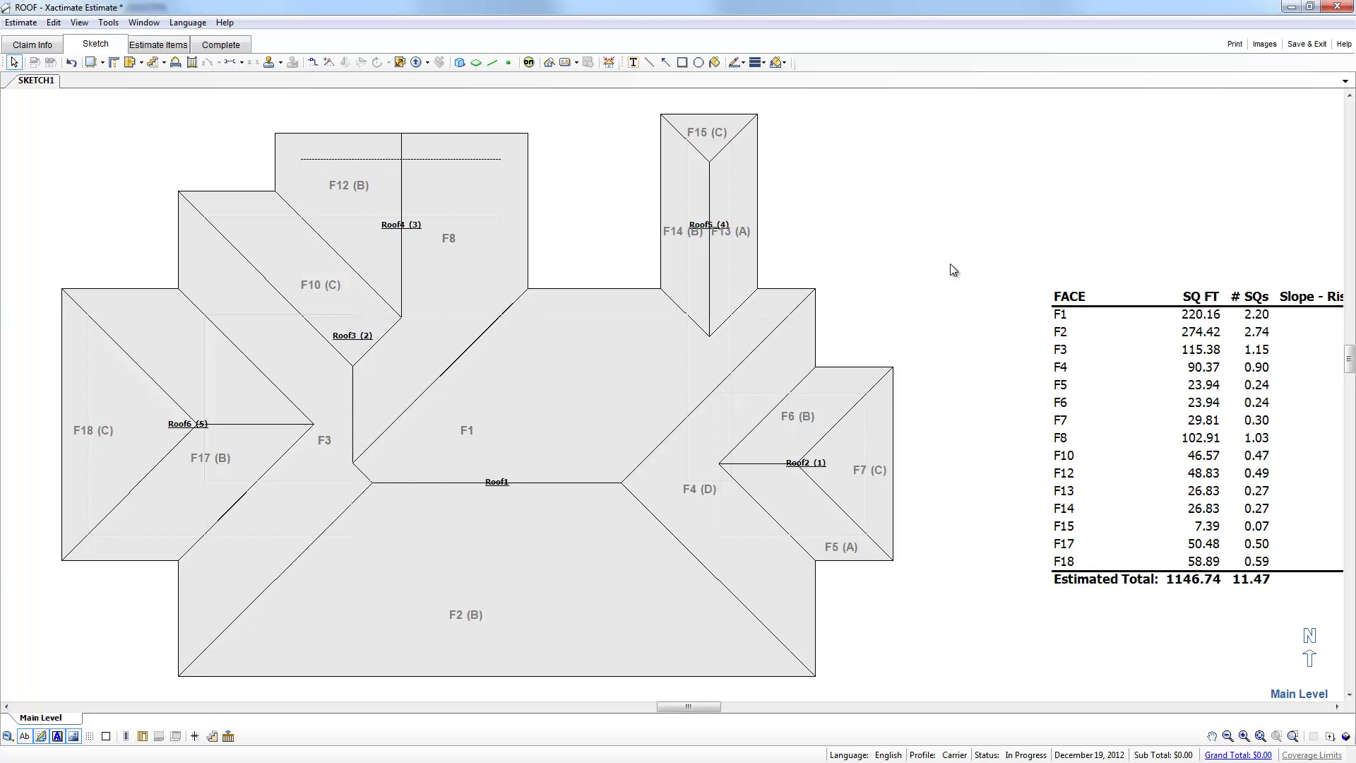
click(192, 423)
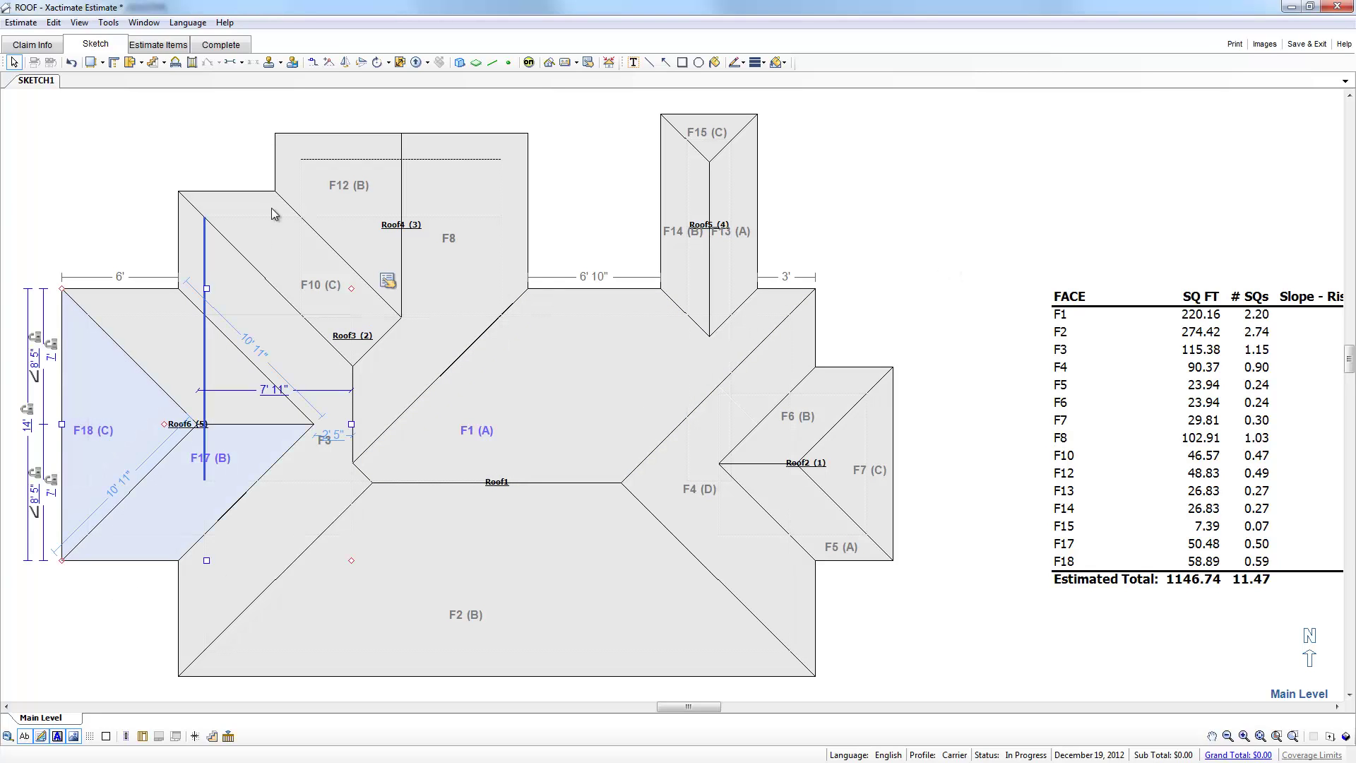
click(147, 168)
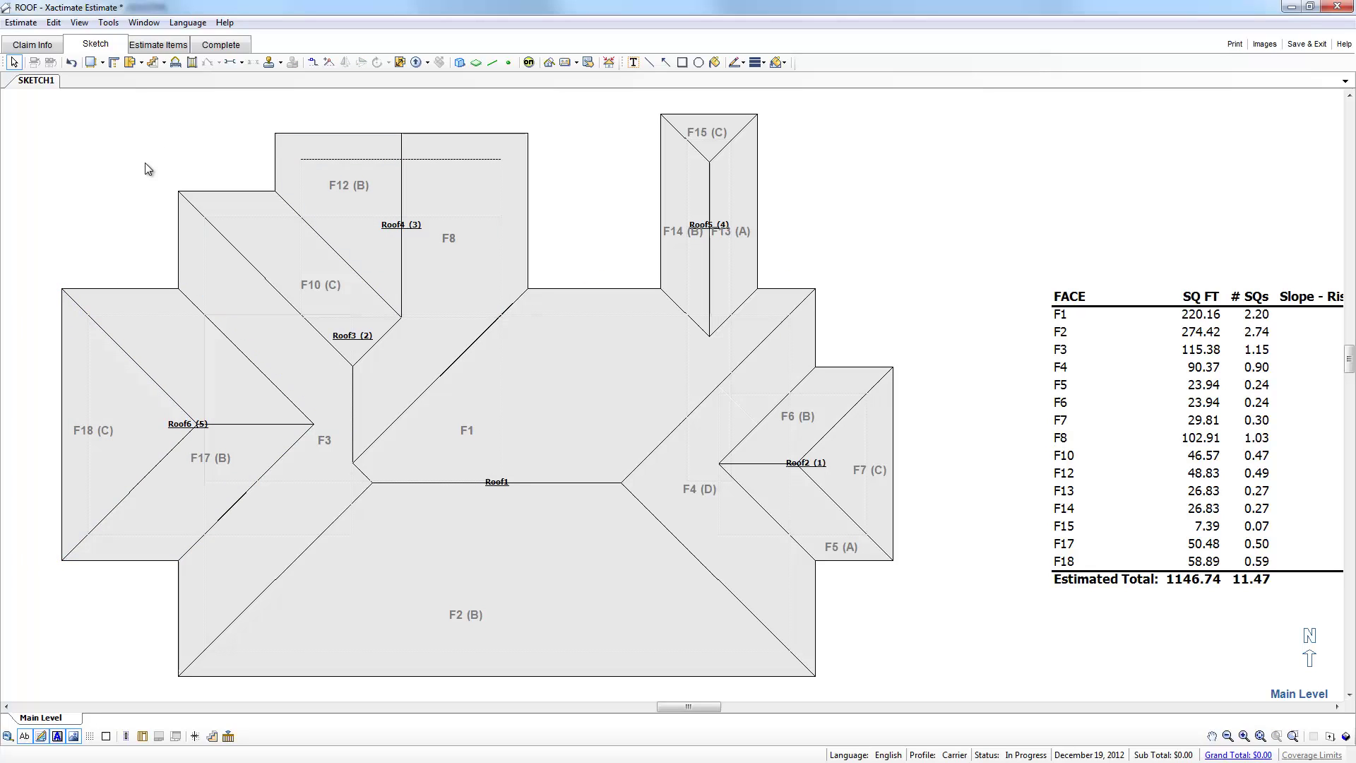